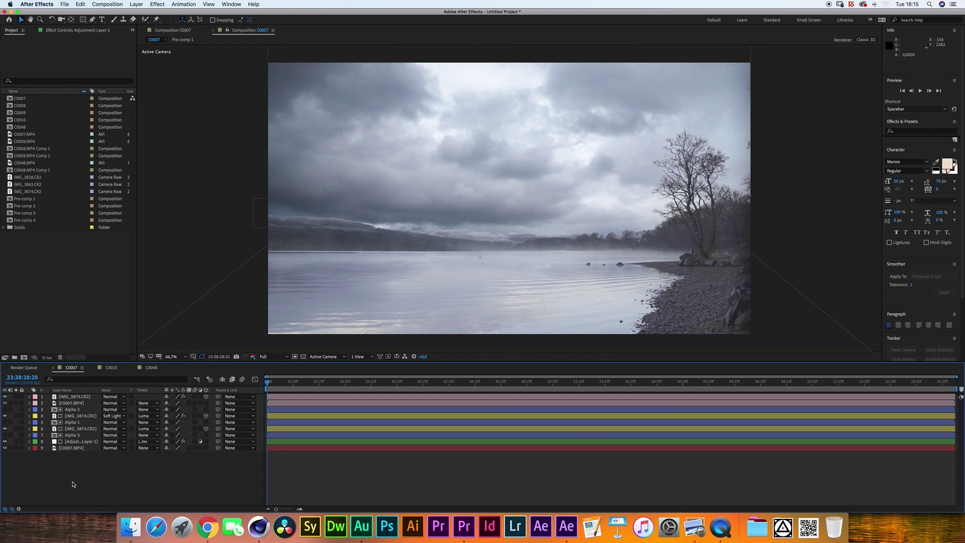
# Switch to Chrome, browse the Skyline RAW Clouds Pack preview images from the ArtStation store, and return to After Effects
pyautogui.click(207, 527)
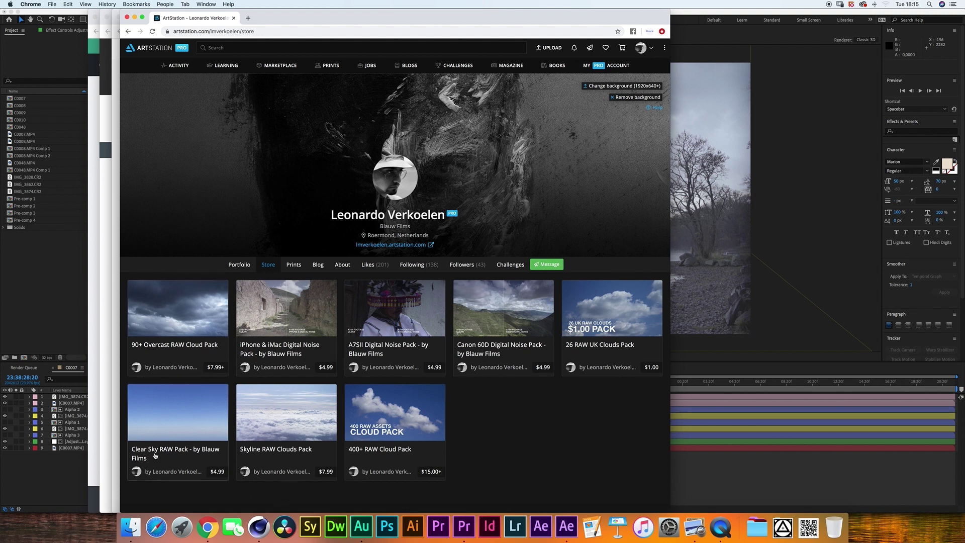
pyautogui.click(290, 426)
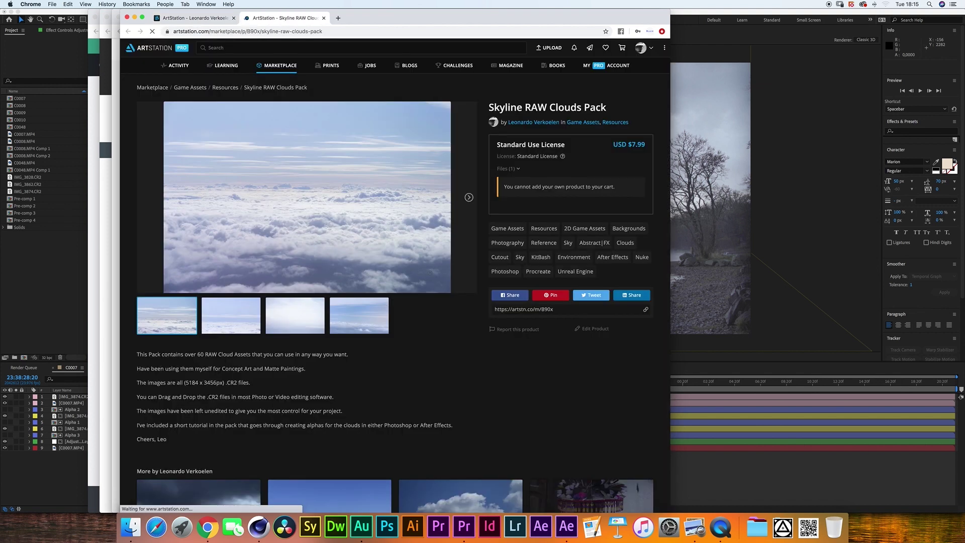
pyautogui.click(468, 197)
pyautogui.click(468, 197)
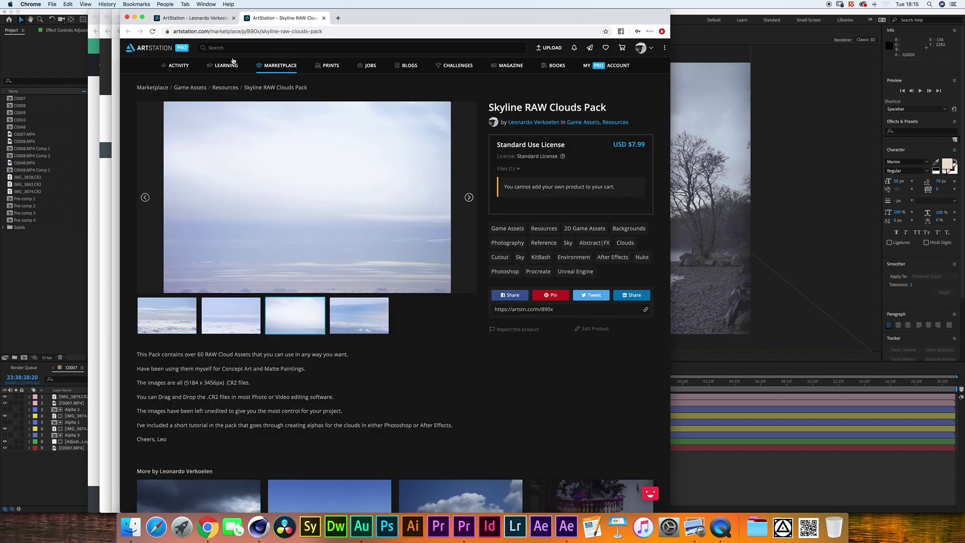
pyautogui.hotkey('ctrl', 'shift', 'Tab')
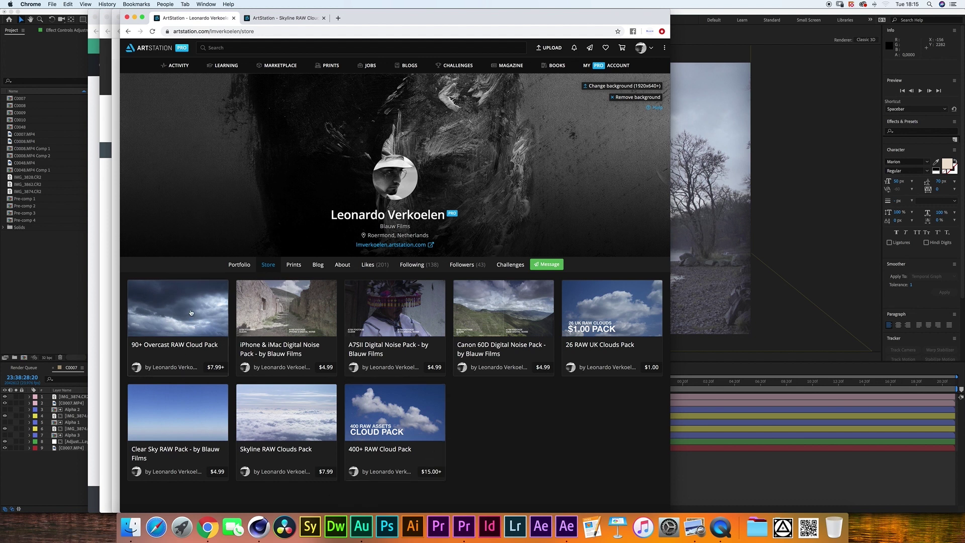
pyautogui.click(65, 478)
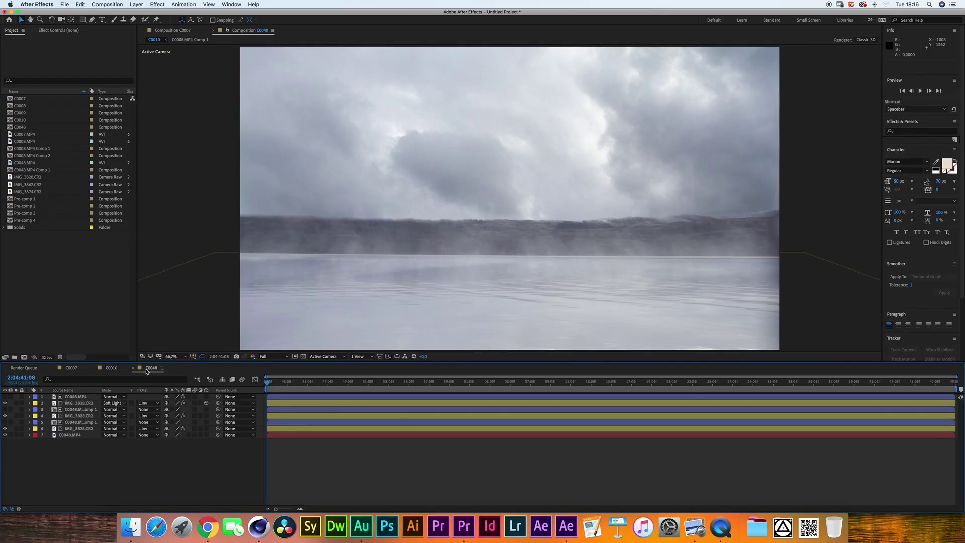
# Compare the composites in C0007, C0010 and C0048 with their original footage by soloing the base video layers
pyautogui.click(73, 368)
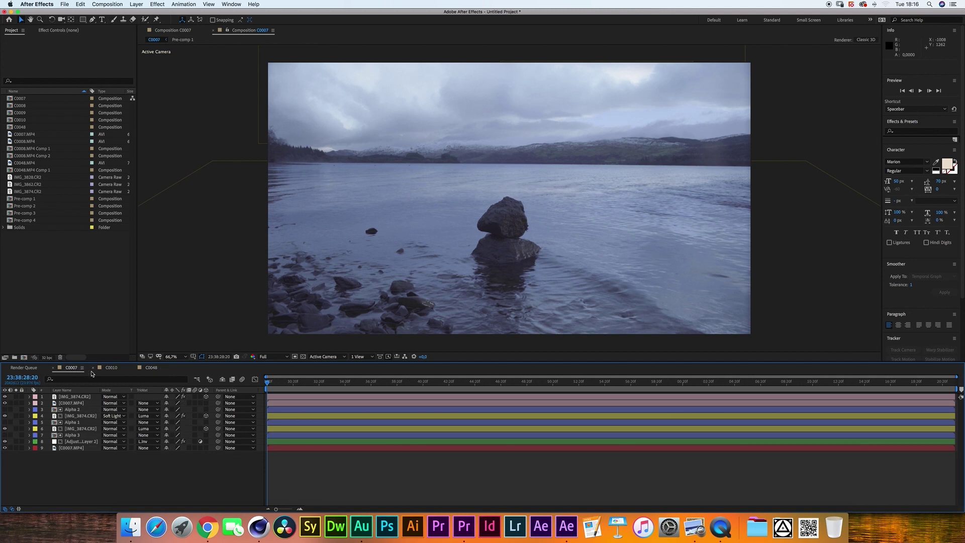
pyautogui.click(15, 448)
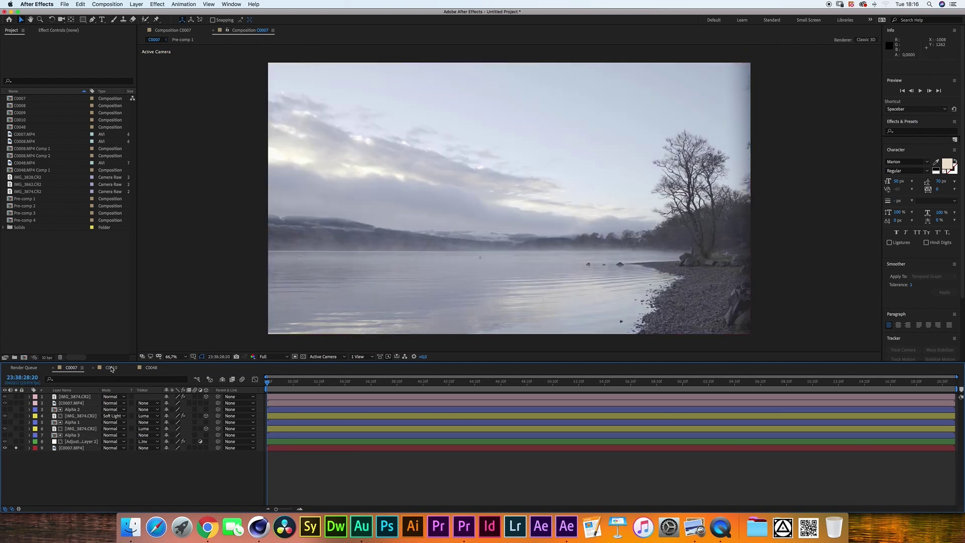
pyautogui.click(111, 368)
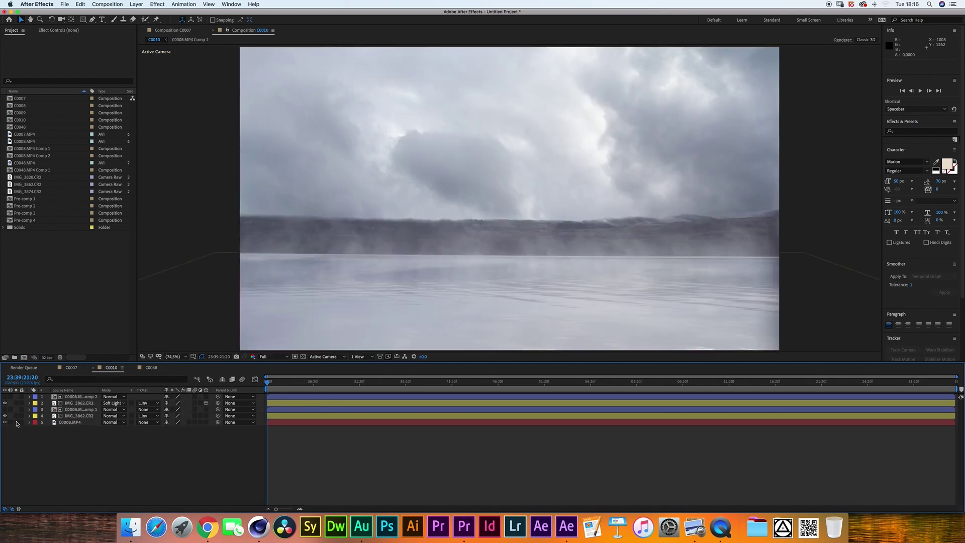
pyautogui.click(151, 367)
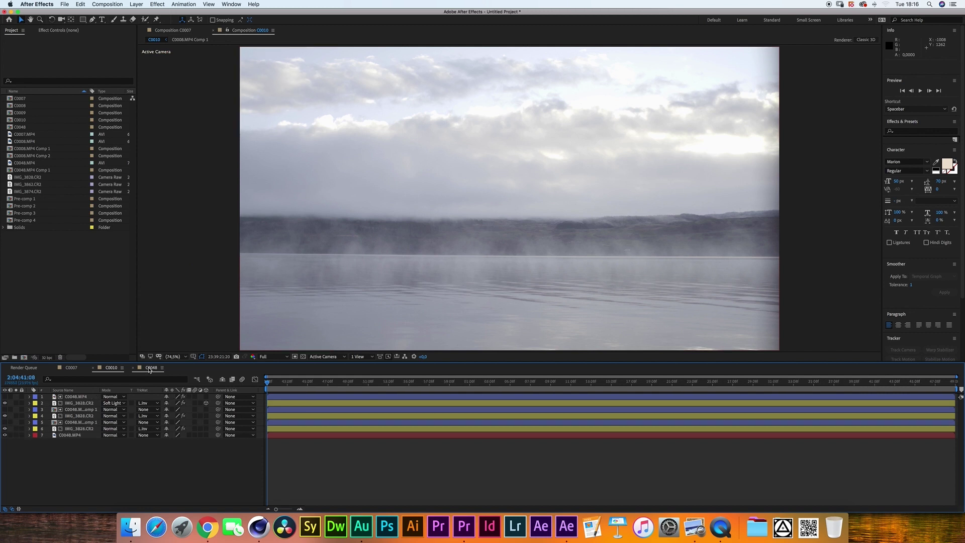
pyautogui.click(15, 435)
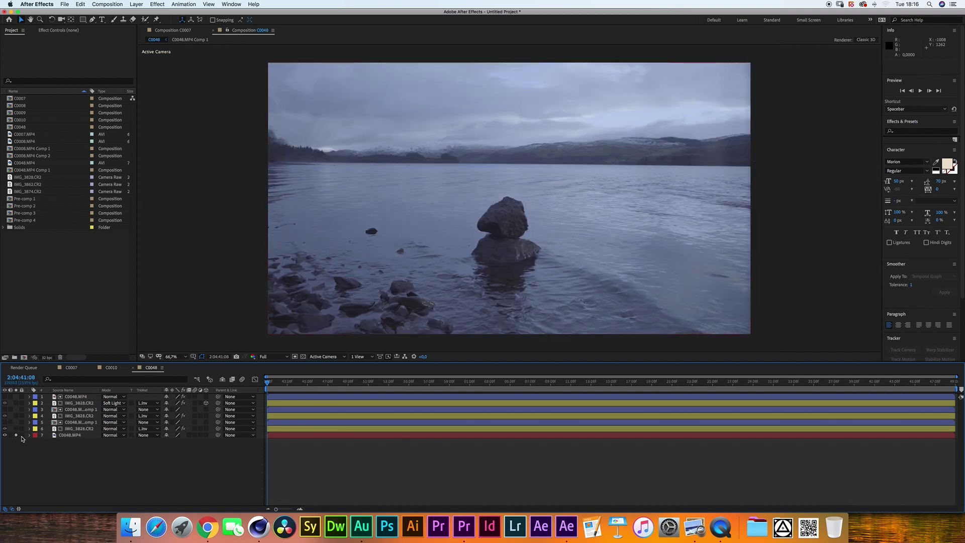
pyautogui.click(112, 368)
pyautogui.click(82, 371)
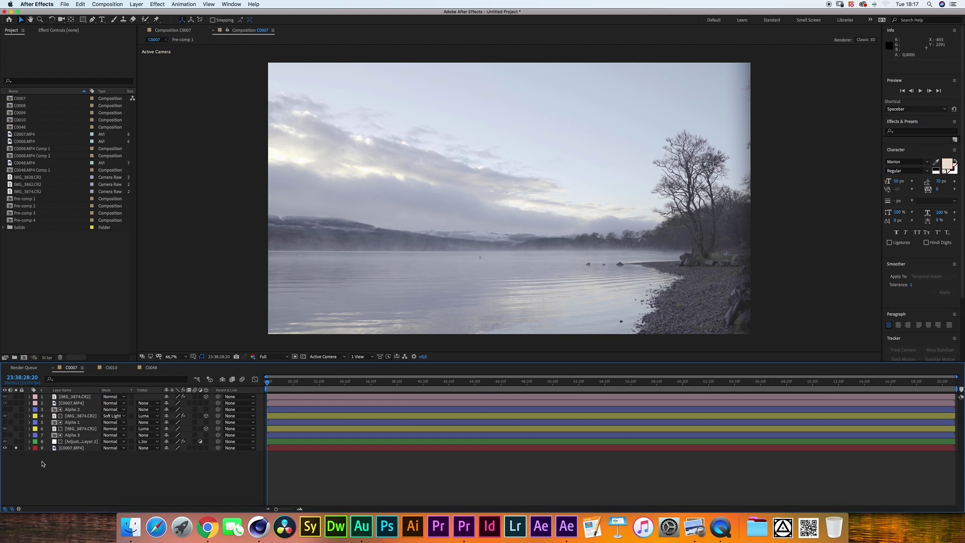
# Unsolo the base footage in C0007 and solo the Alpha 3 layer to view its black-and-white matte
pyautogui.click(17, 448)
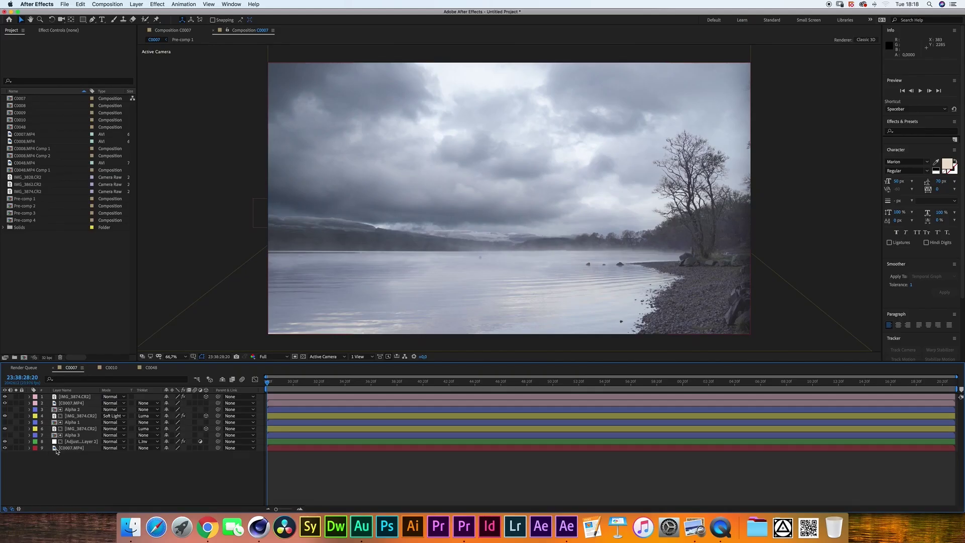
pyautogui.click(16, 435)
pyautogui.click(83, 435)
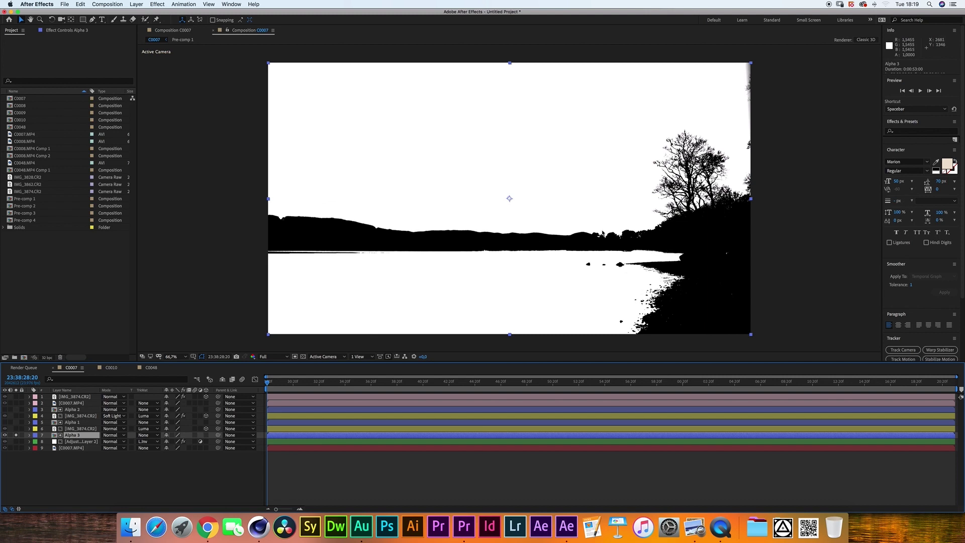
# Open the Alpha 3 pre-comp and solo White Solid 1 together with the C0007.MP4 layer directly above it
pyautogui.doubleClick(76, 435)
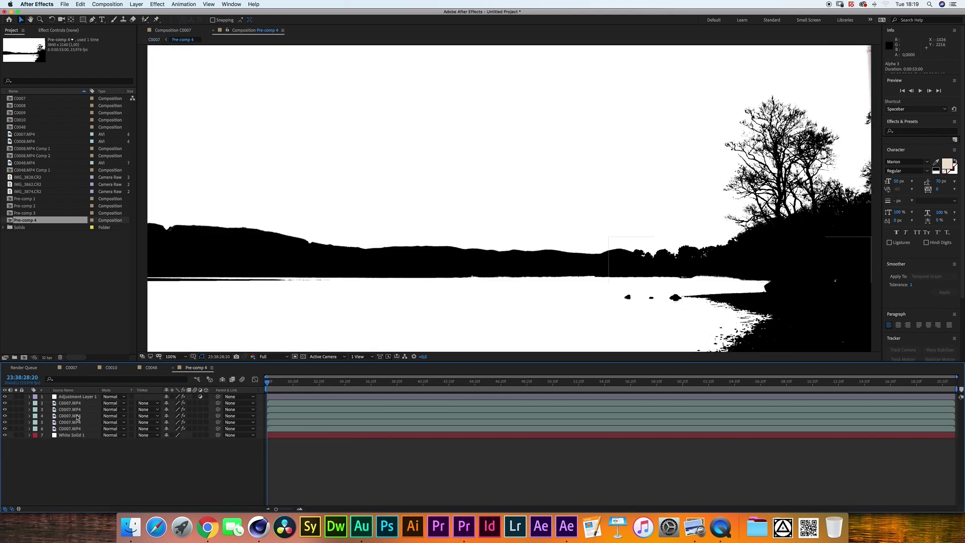
pyautogui.click(16, 435)
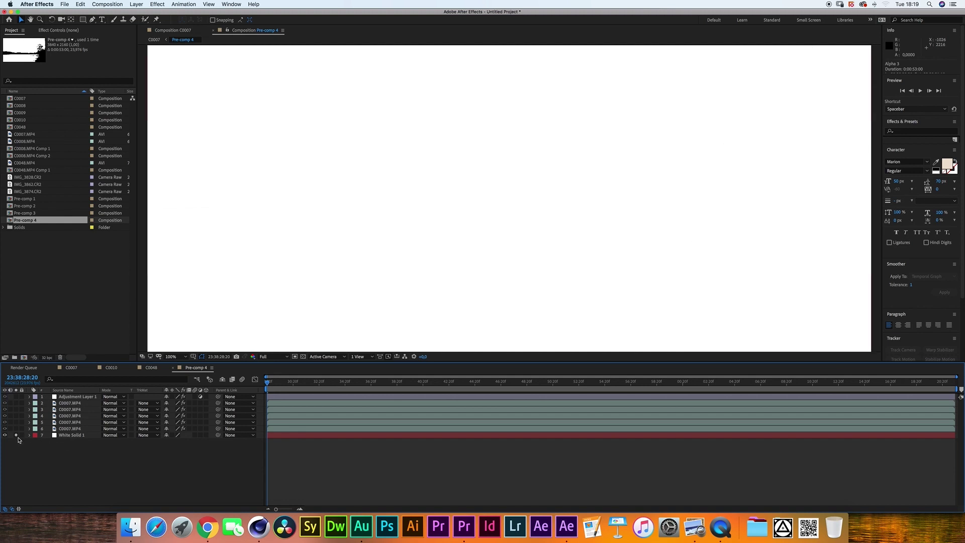
pyautogui.click(16, 428)
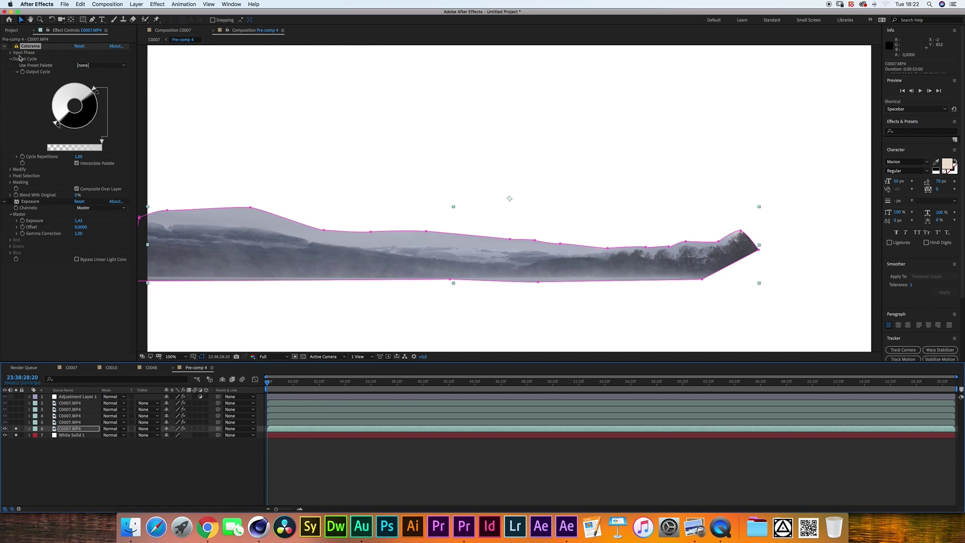
# Add a second Colorama effect to the lowest C0007.MP4 layer, the masked distant hills
pyautogui.click(157, 4)
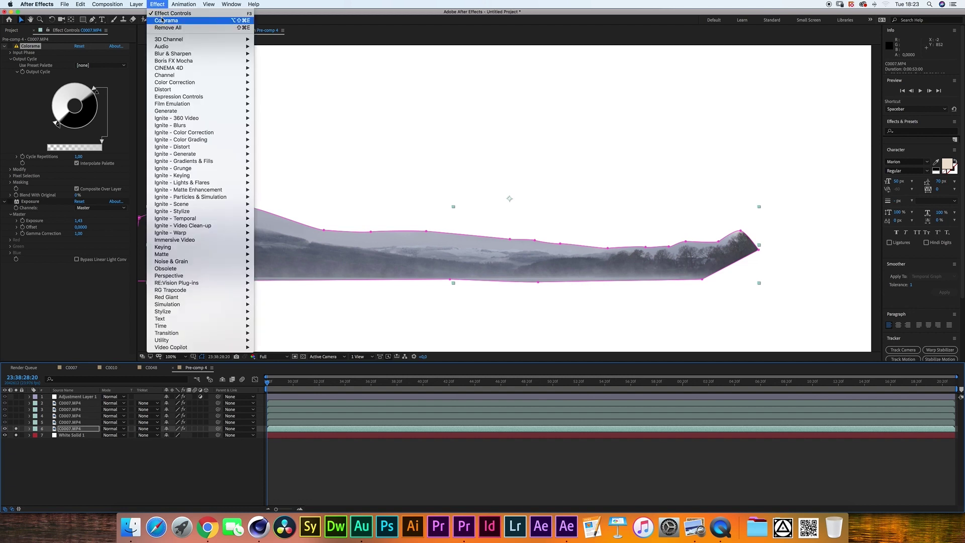
pyautogui.click(135, 95)
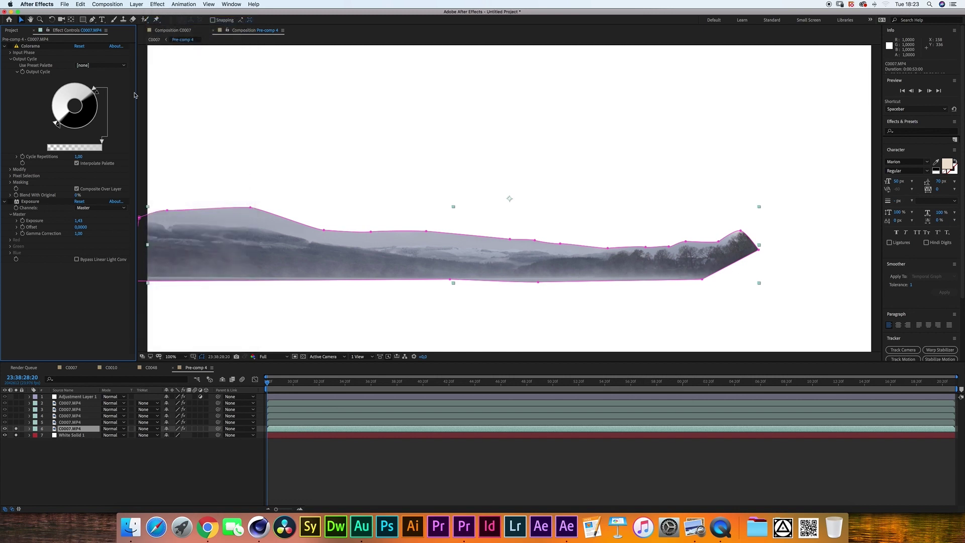
pyautogui.press('super+alt+shift+e')
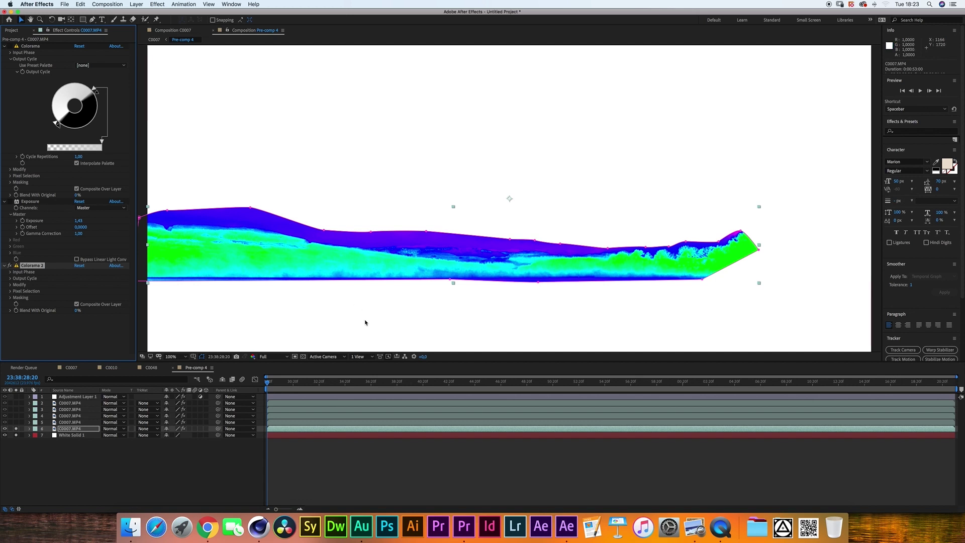
# Move the cyan and yellow color points of Colorama 2's output cycle to widen the green range over the hills
pyautogui.click(11, 278)
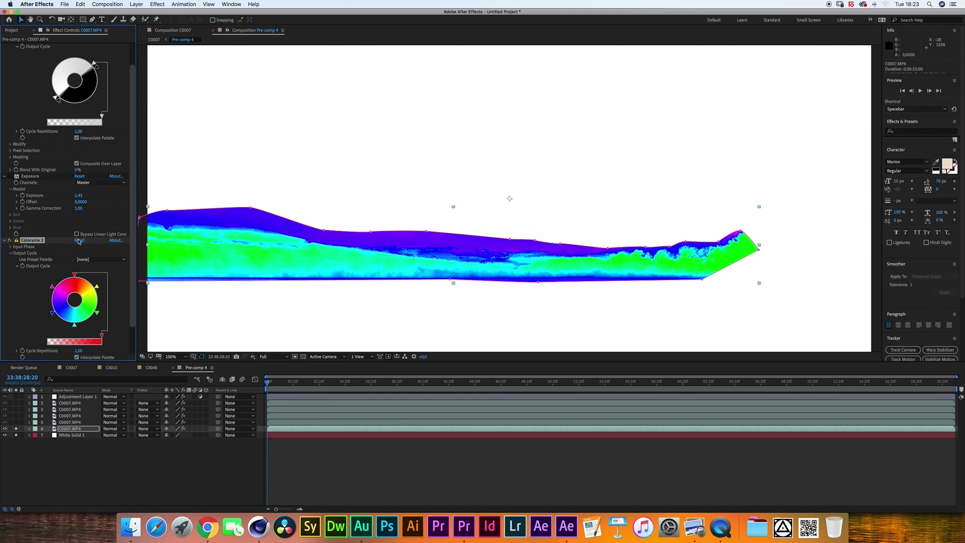
pyautogui.scroll(2, 55, 78)
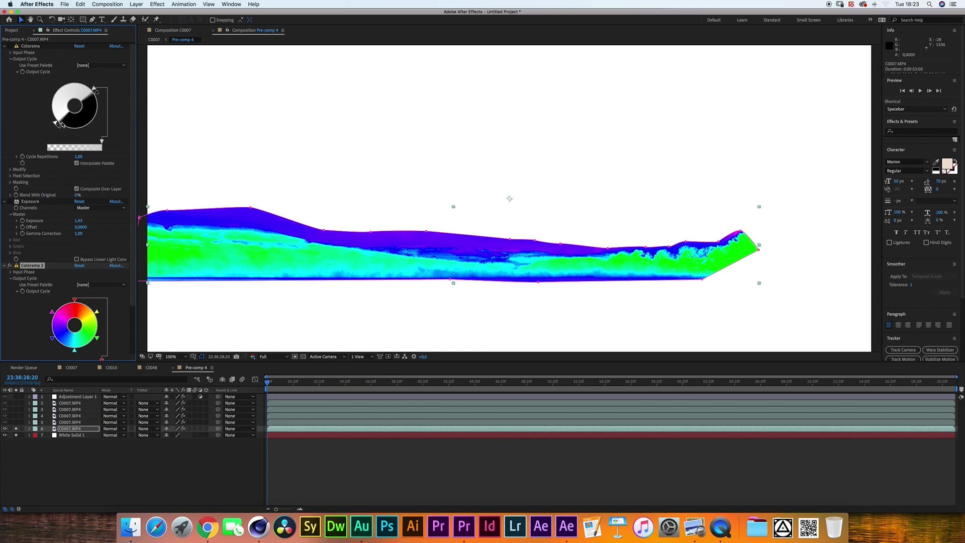
pyautogui.moveTo(79, 350); pyautogui.dragTo(63, 348)
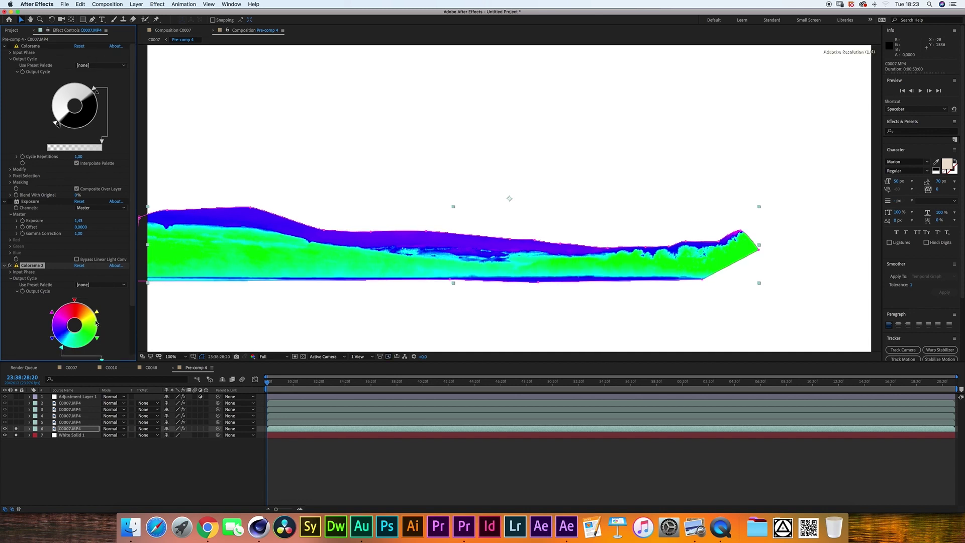
pyautogui.moveTo(98, 313); pyautogui.dragTo(97, 307)
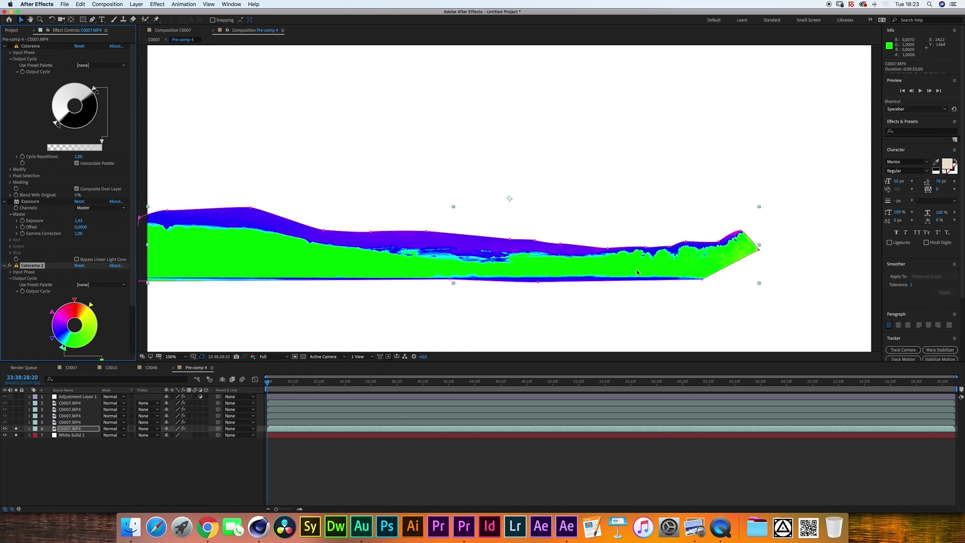
pyautogui.scroll(-3, 63, 335)
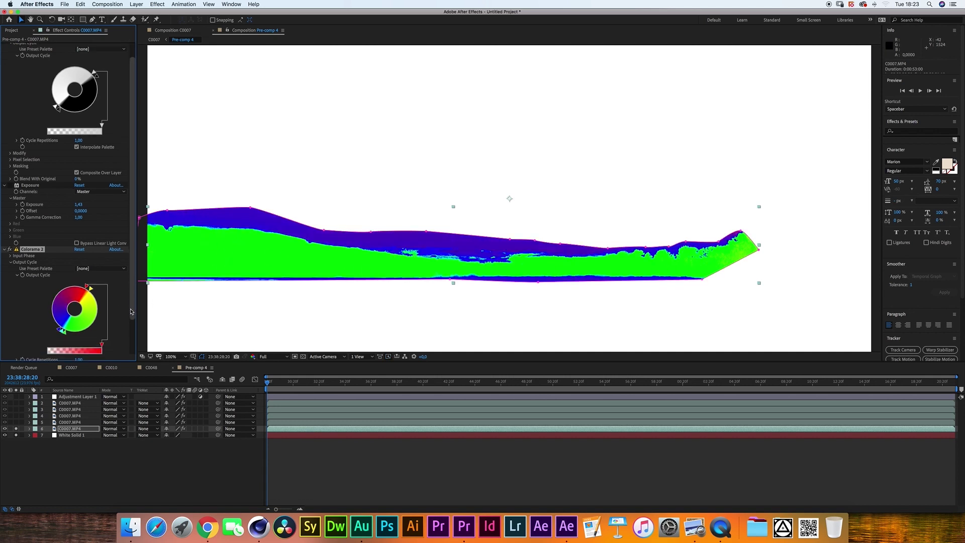
# Recolor the yellow point of Colorama 2's output cycle to black, and delete the Colorama 2 effect
pyautogui.doubleClick(93, 287)
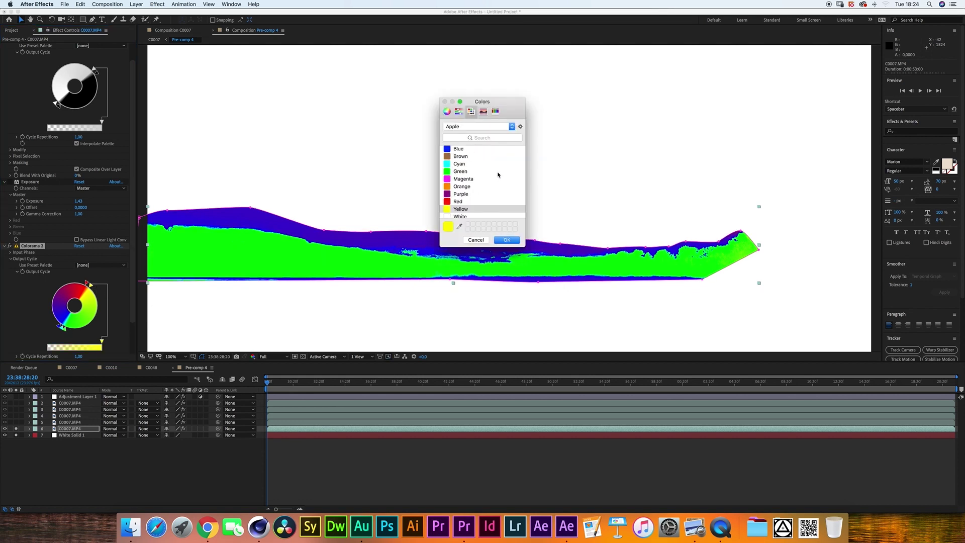
pyautogui.scroll(2, 495, 171)
pyautogui.click(472, 150)
pyautogui.click(505, 239)
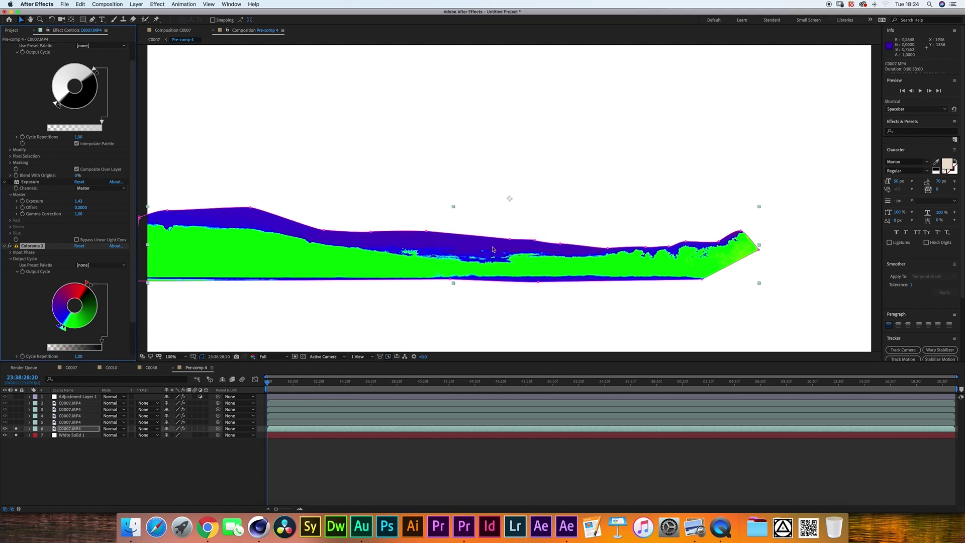
pyautogui.press('Delete')
# Enable the original Colorama on the hills layer and toggle its Exposure effect to compare the matte
pyautogui.click(10, 45)
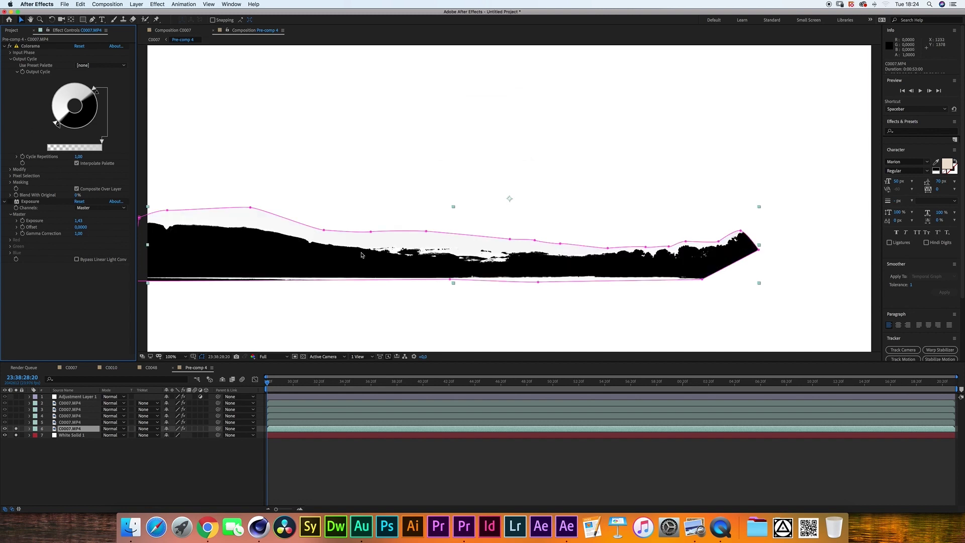
pyautogui.click(370, 310)
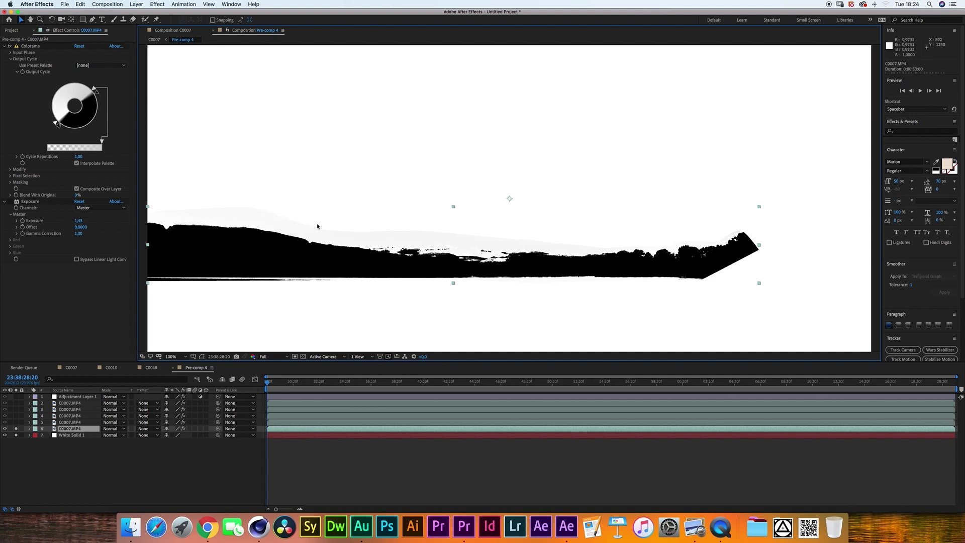
pyautogui.click(15, 201)
pyautogui.click(15, 201)
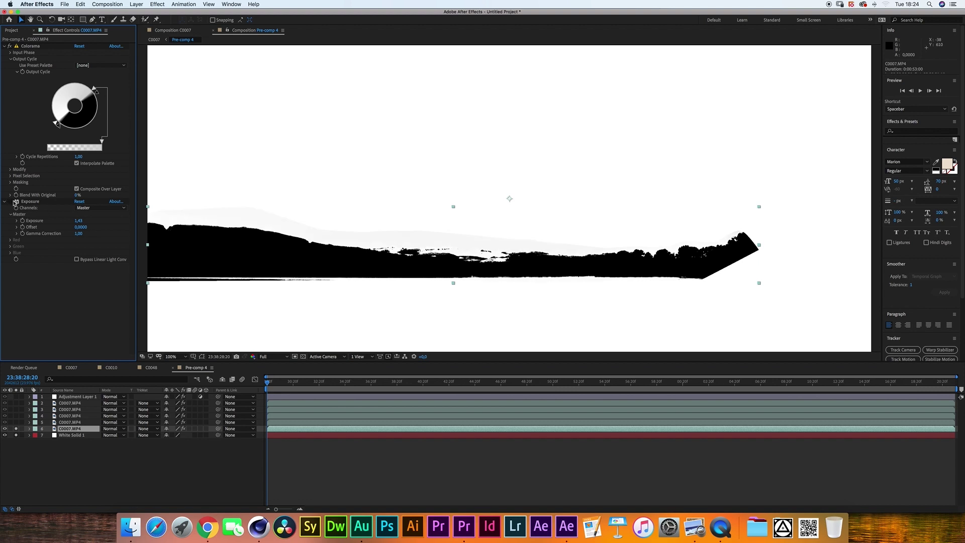
pyautogui.click(15, 201)
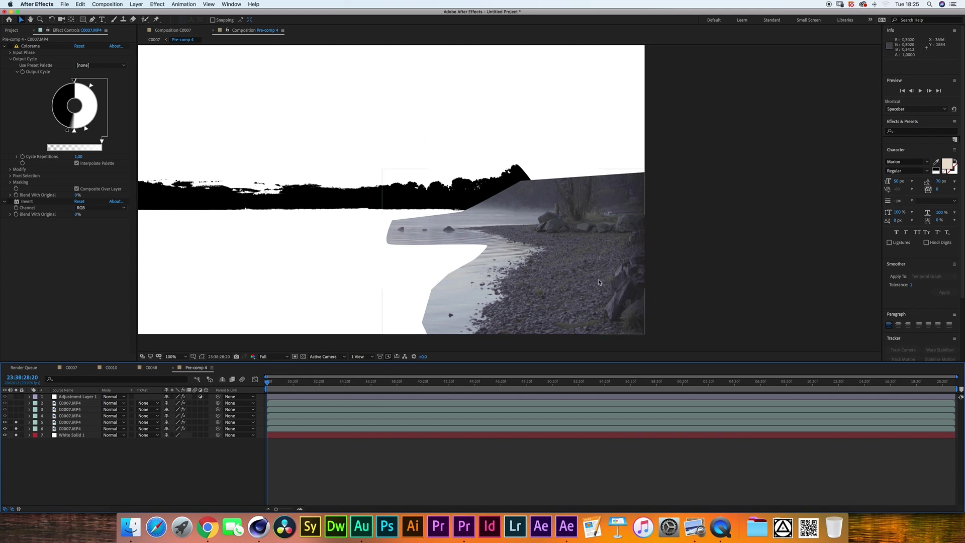
# Enable the Colorama and Invert effects on the masked shoreline layer, C0007.MP4 layer 5
pyautogui.click(42, 59)
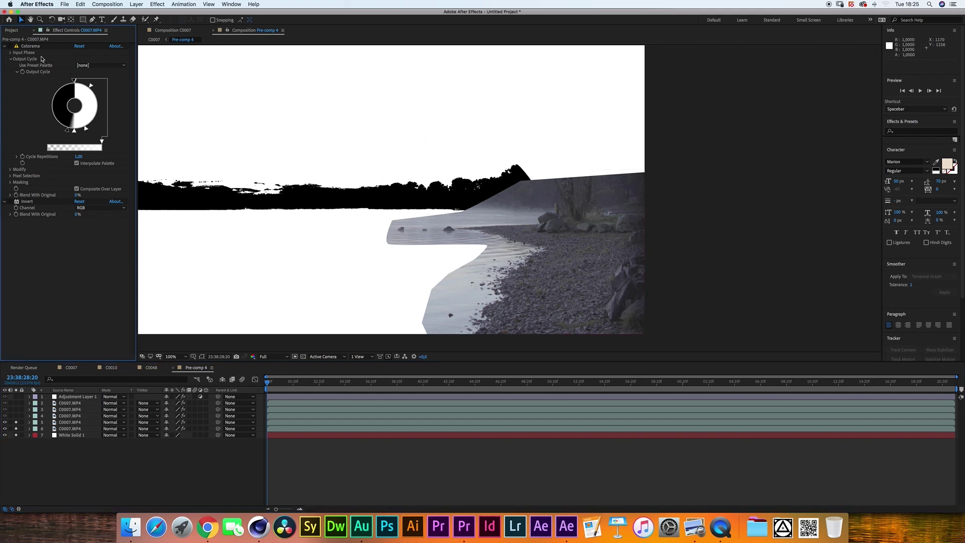
pyautogui.click(9, 46)
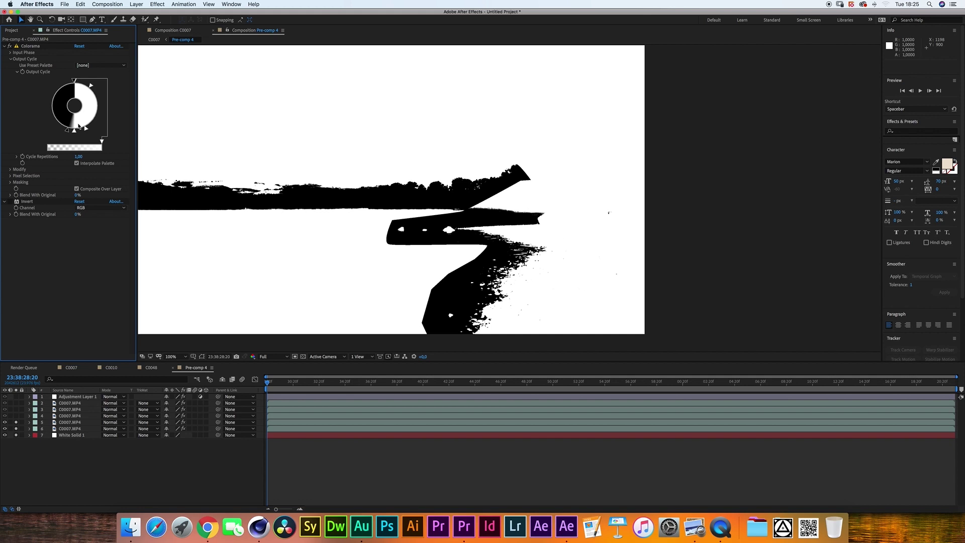
pyautogui.click(10, 202)
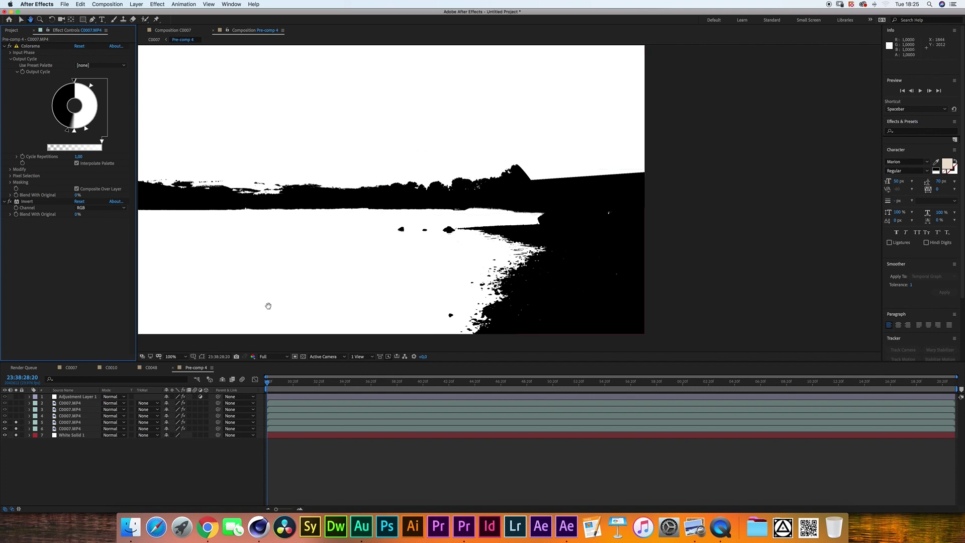
# Solo the masked tree layer, C0007.MP4 layer 4, and inspect the matte's branch detail at 400% before fitting the frame again
pyautogui.press('h')
pyautogui.moveTo(420, 118); pyautogui.dragTo(409, 229)
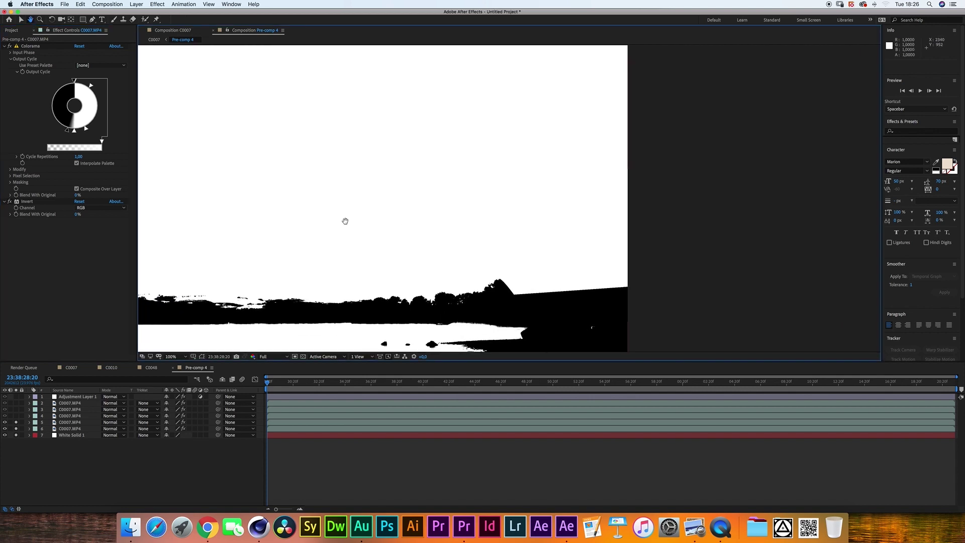
pyautogui.press('v')
pyautogui.click(61, 416)
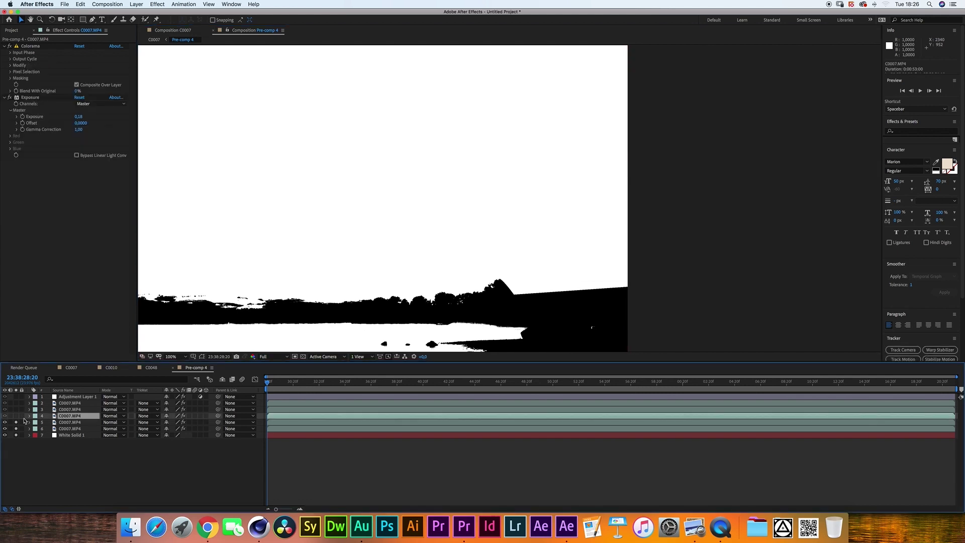
pyautogui.click(16, 417)
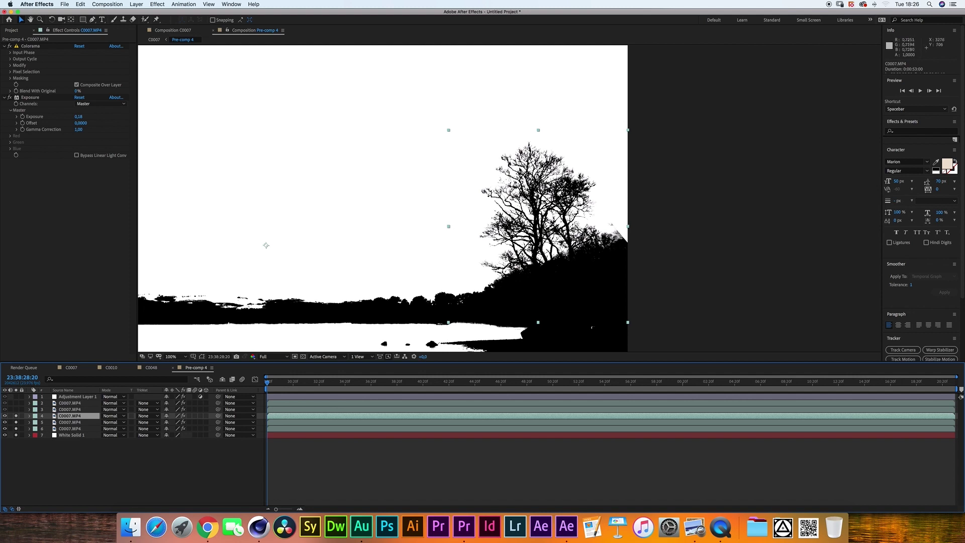
pyautogui.click(181, 356)
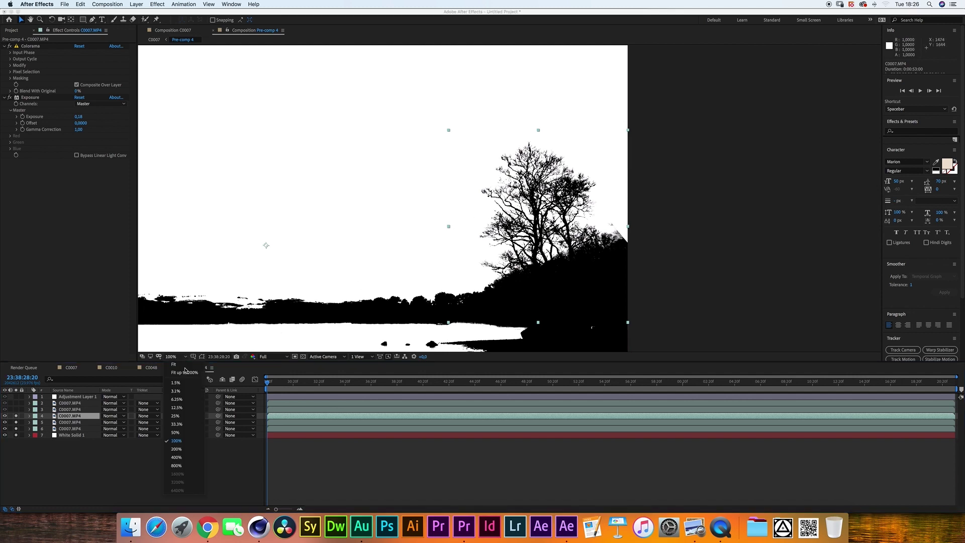
pyautogui.click(182, 456)
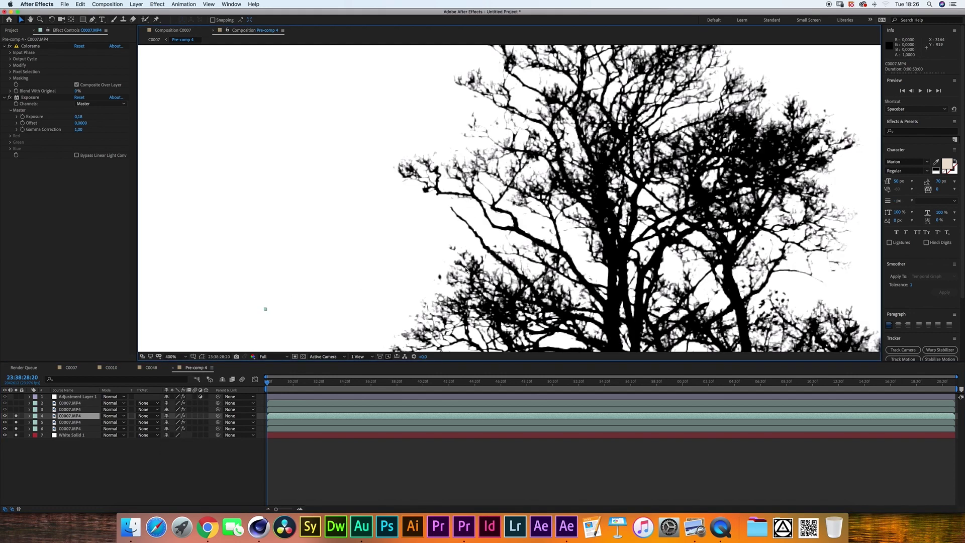
pyautogui.click(171, 357)
pyautogui.click(176, 370)
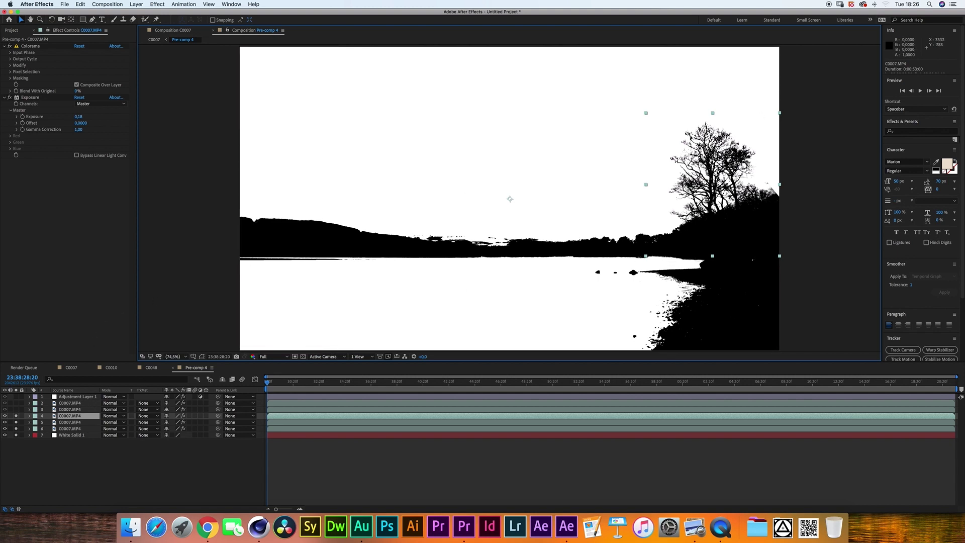
# Compare the finished C0007 composite side by side with the Pre-comp 4 matte and the tree layer's Colorama output cycle, then close the extra viewer
pyautogui.click(76, 371)
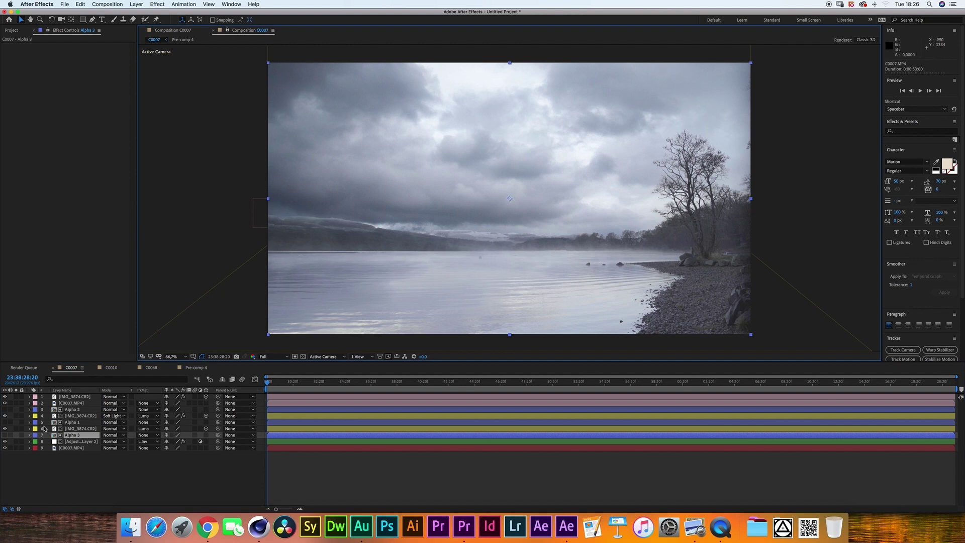
pyautogui.doubleClick(72, 435)
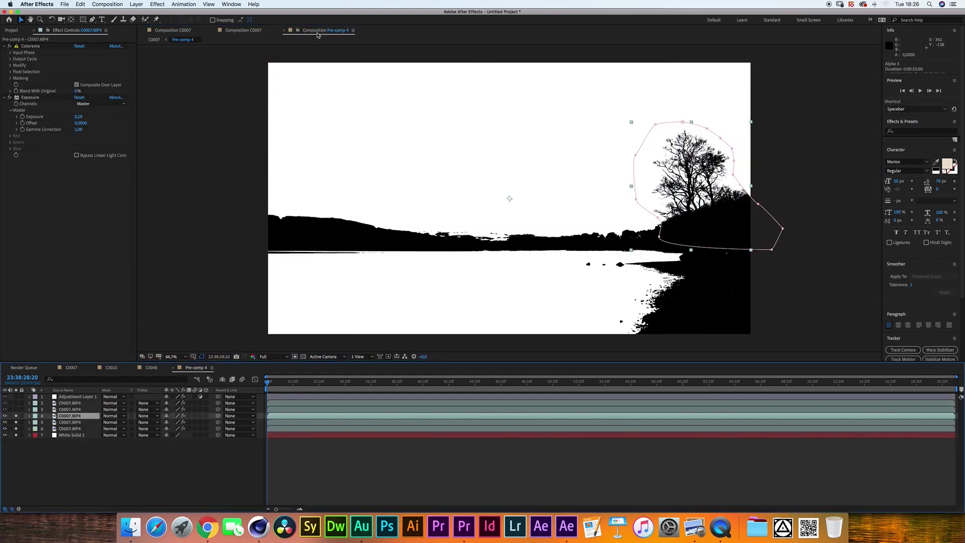
pyautogui.moveTo(320, 31); pyautogui.dragTo(853, 192)
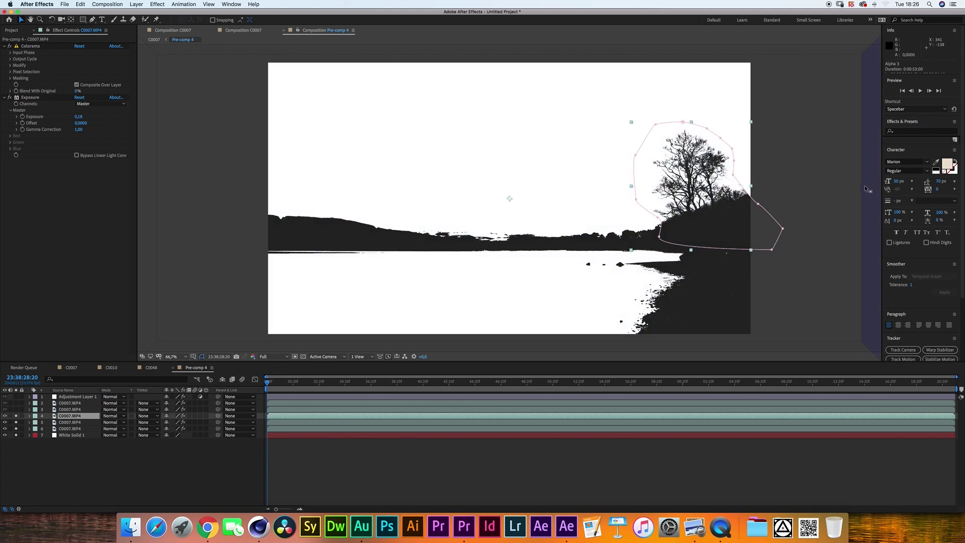
pyautogui.click(10, 59)
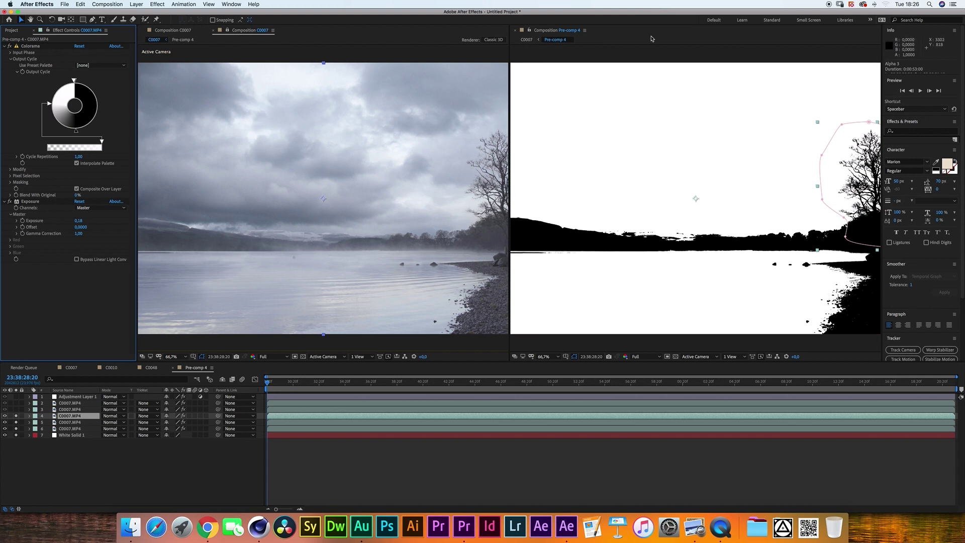
pyautogui.click(516, 31)
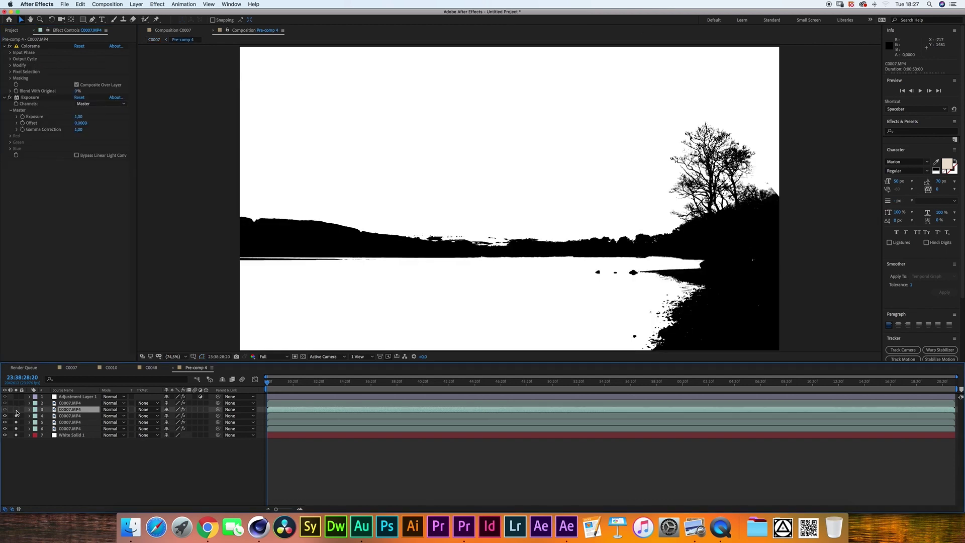
# Solo the masked trees at the frame's right edge and the distant hills patch, C0007.MP4 layers 3 and 2
pyautogui.click(16, 410)
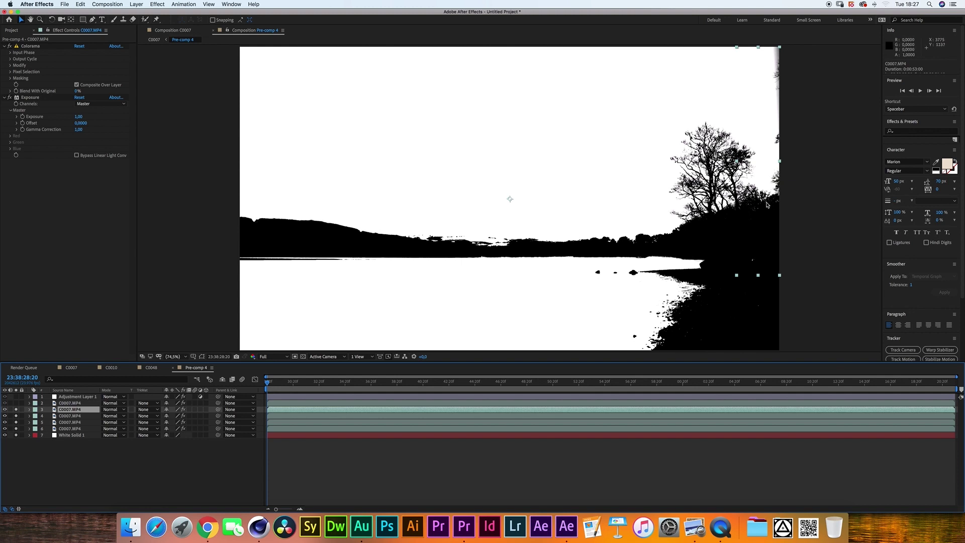
pyautogui.moveTo(779, 113); pyautogui.dragTo(645, 256)
pyautogui.click(16, 402)
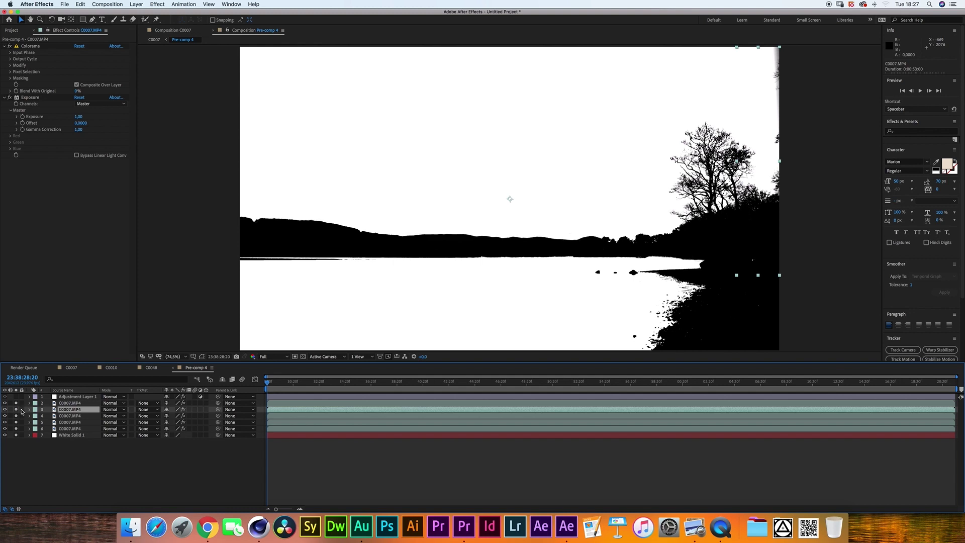
pyautogui.click(414, 225)
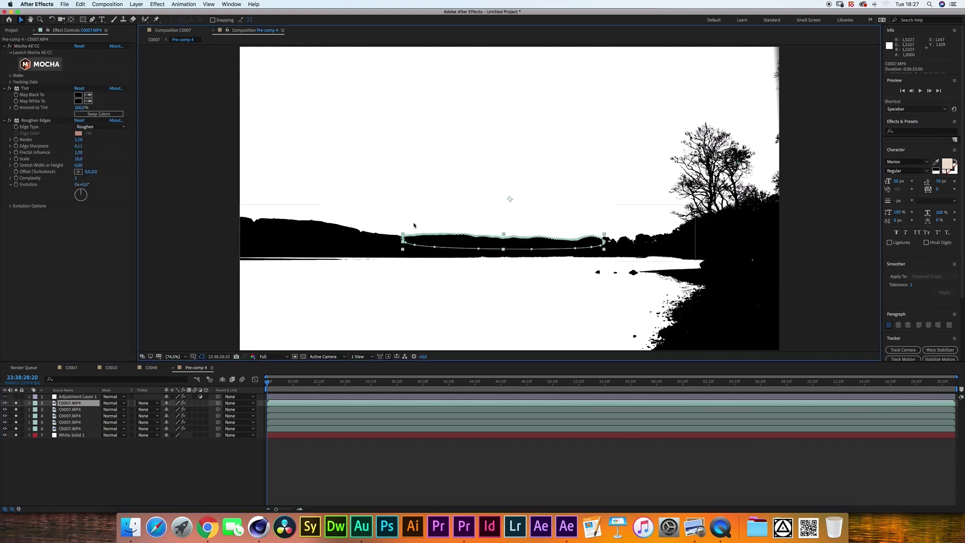
# Examine the hand-drawn distant hills mask on C0007.MP4 layer 2 over the original footage at 200%, and set its mode to Add
pyautogui.click(182, 356)
pyautogui.click(181, 446)
pyautogui.moveTo(263, 319); pyautogui.dragTo(259, 279)
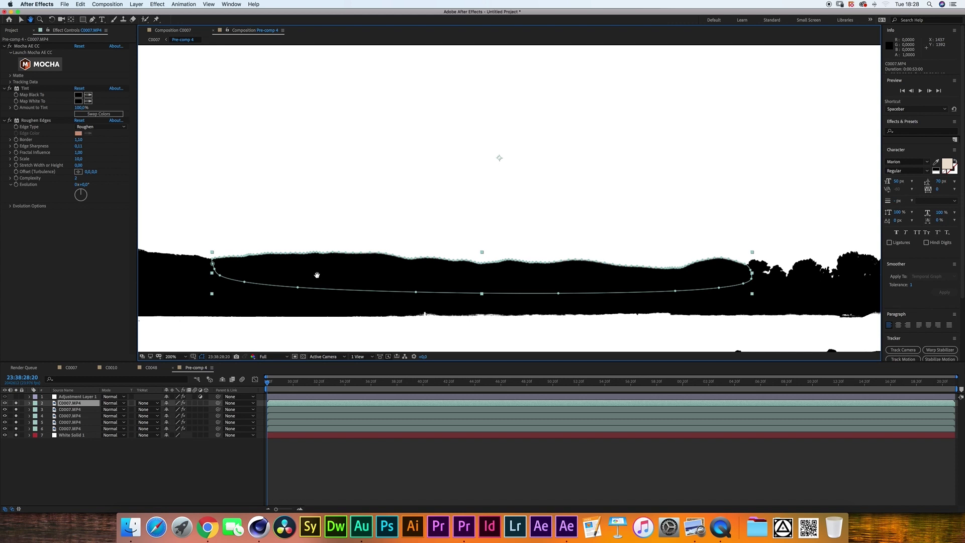
pyautogui.press('v')
pyautogui.press('m')
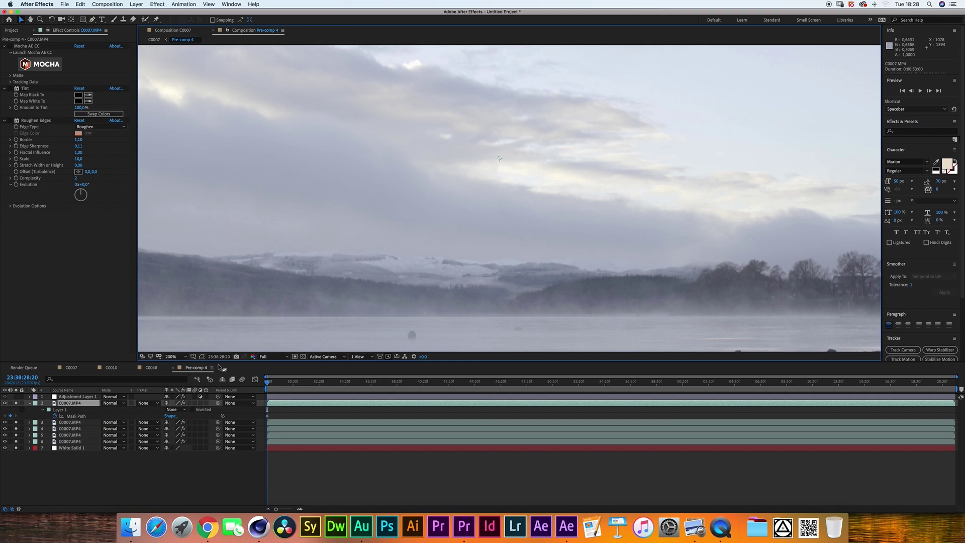
pyautogui.click(201, 357)
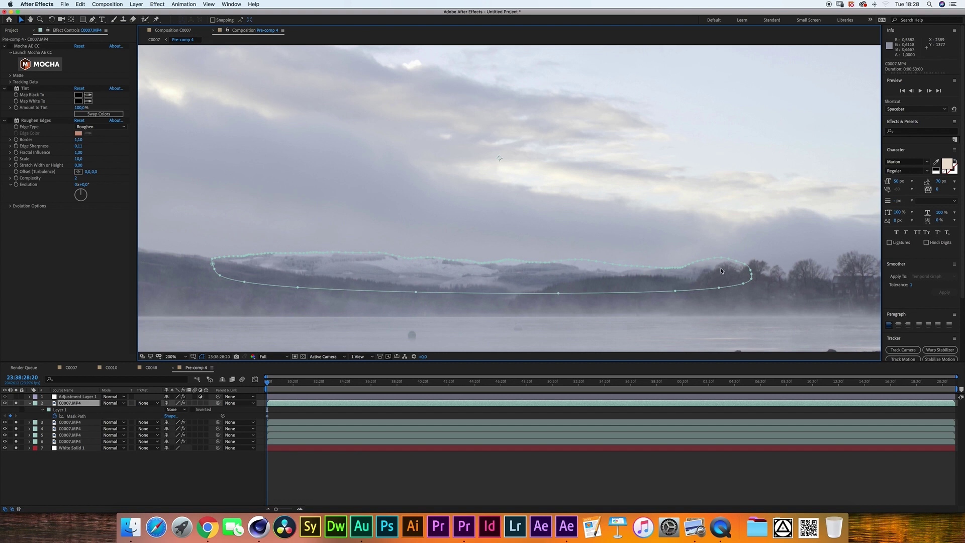
pyautogui.click(176, 409)
pyautogui.click(174, 417)
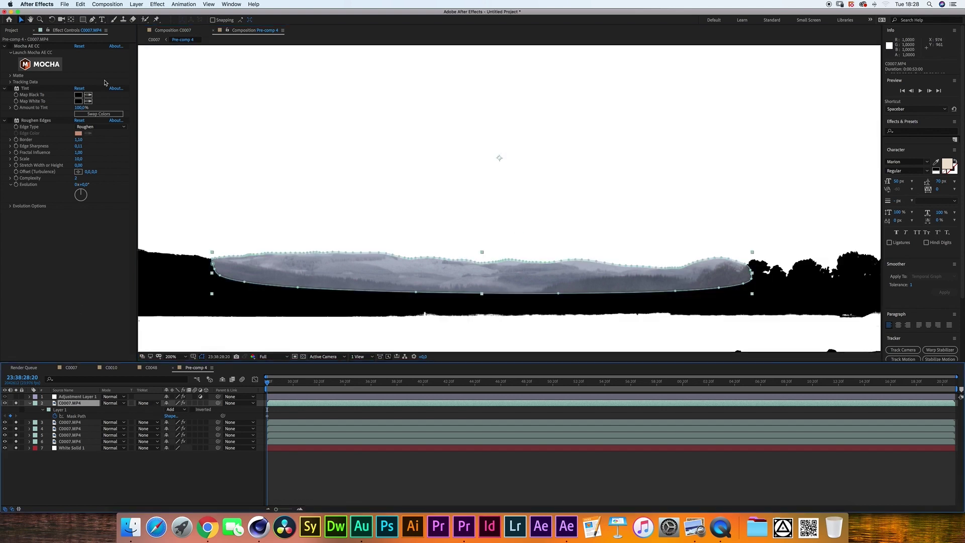
# Enable the Tint and Roughen Edges effects on the masked distant hills layer, C0007.MP4 layer 2
pyautogui.click(10, 87)
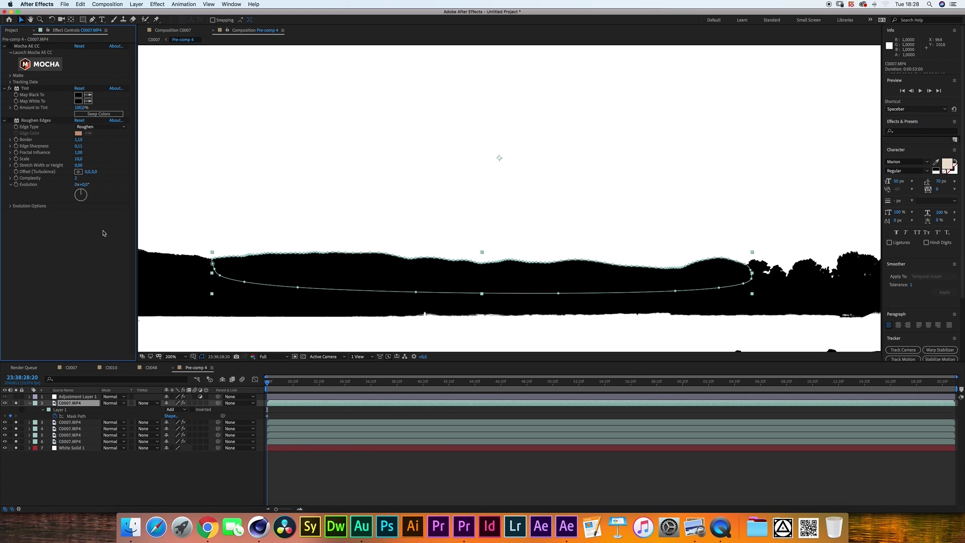
pyautogui.press('F2')
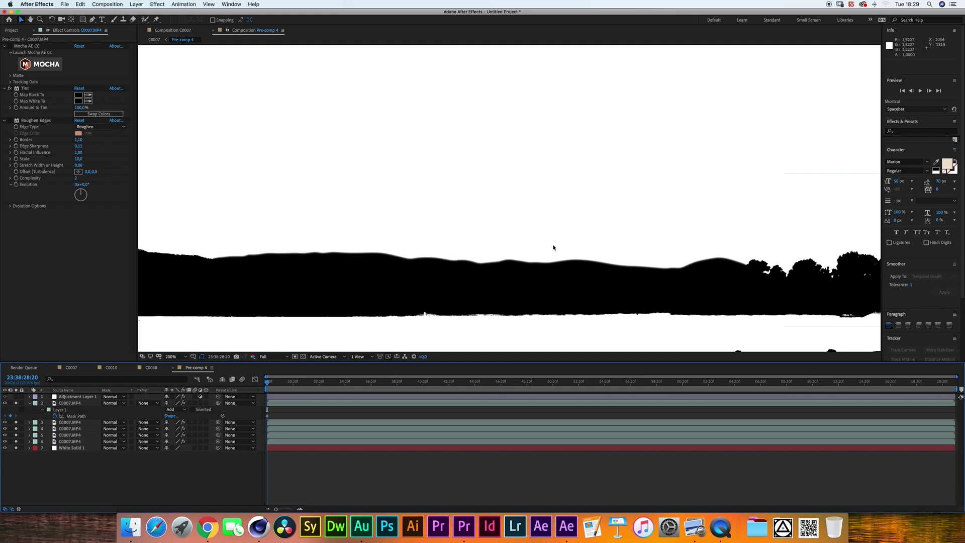
pyautogui.click(10, 121)
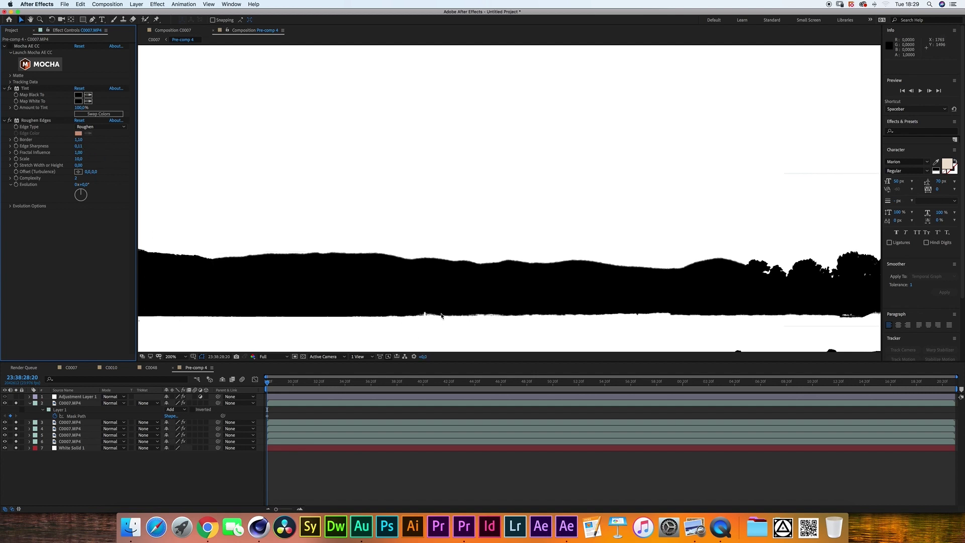
pyautogui.press('m')
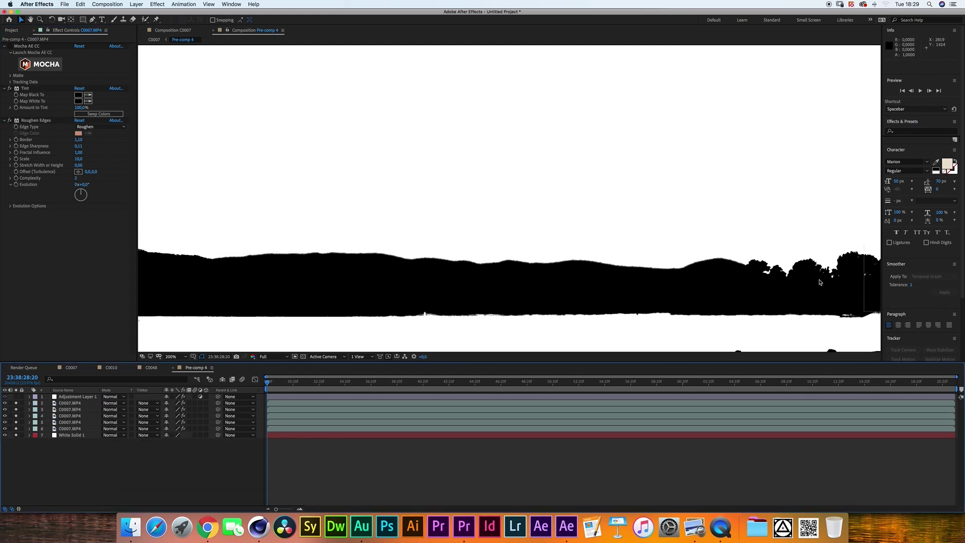
# Reveal the mask feather of Adjustment Layer 1's Gaussian Blur over the left hills, and compare the matte with the C0007 composite
pyautogui.press('h')
pyautogui.moveTo(293, 219); pyautogui.dragTo(357, 154)
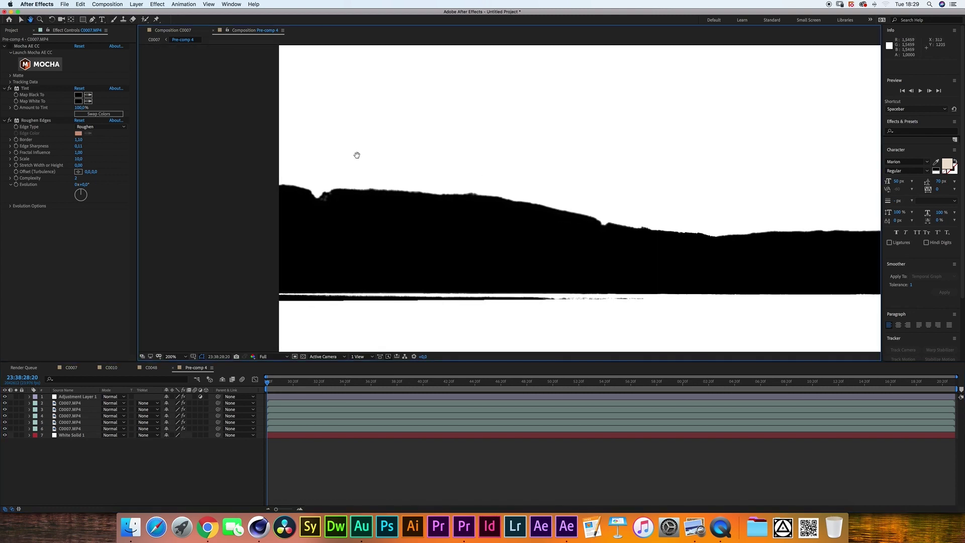
pyautogui.press('v')
pyautogui.click(72, 397)
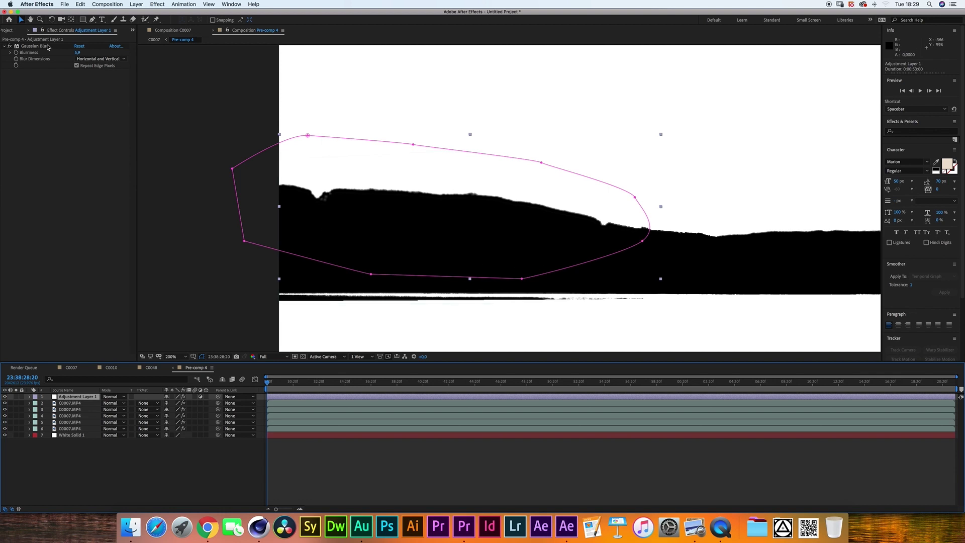
pyautogui.press('f')
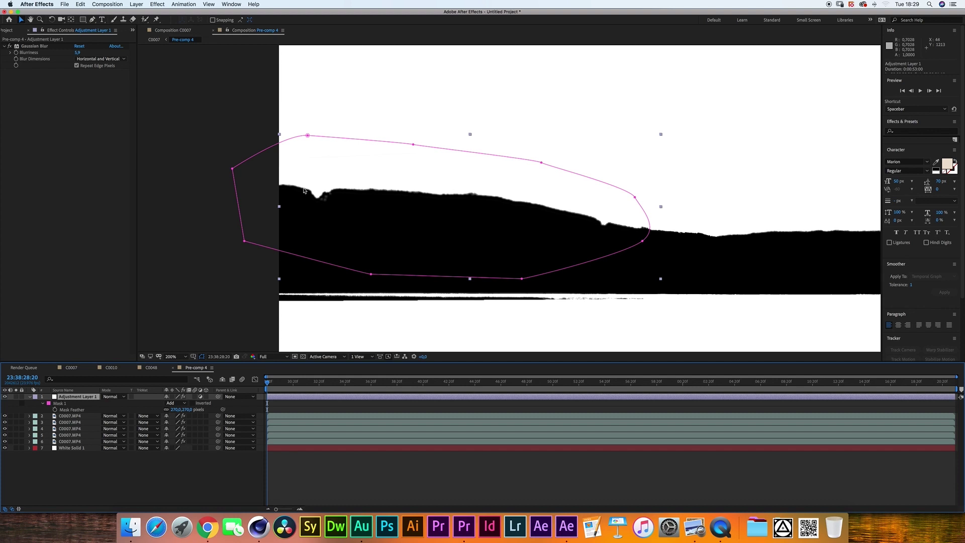
pyautogui.hotkey('shift', 'Escape')
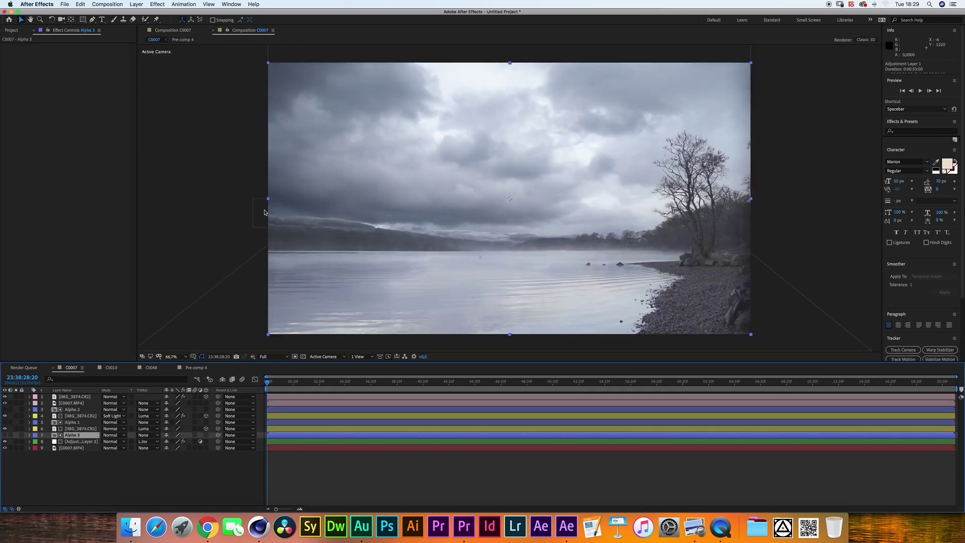
pyautogui.hotkey('shift', 'Escape')
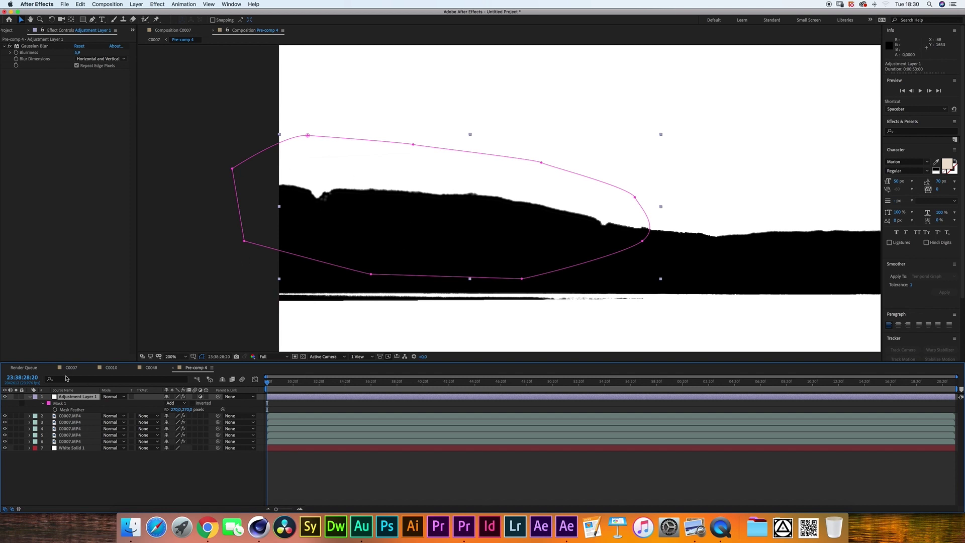
# In the C0007 composition, set Adjustment Layer 2's track matte to Luma Inverted Matte "Alpha 3" and turn off the solo on Alpha 3
pyautogui.hotkey('shift', 'Escape')
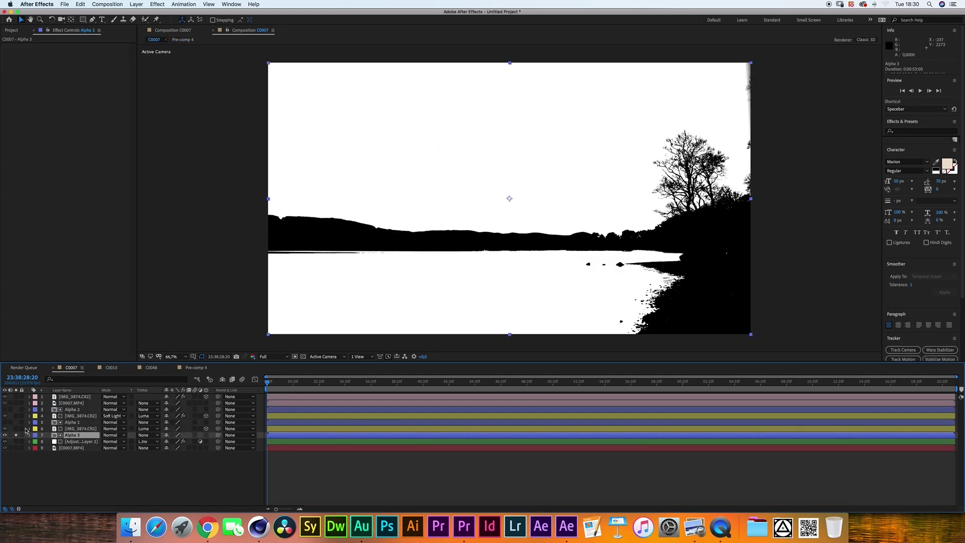
pyautogui.click(70, 442)
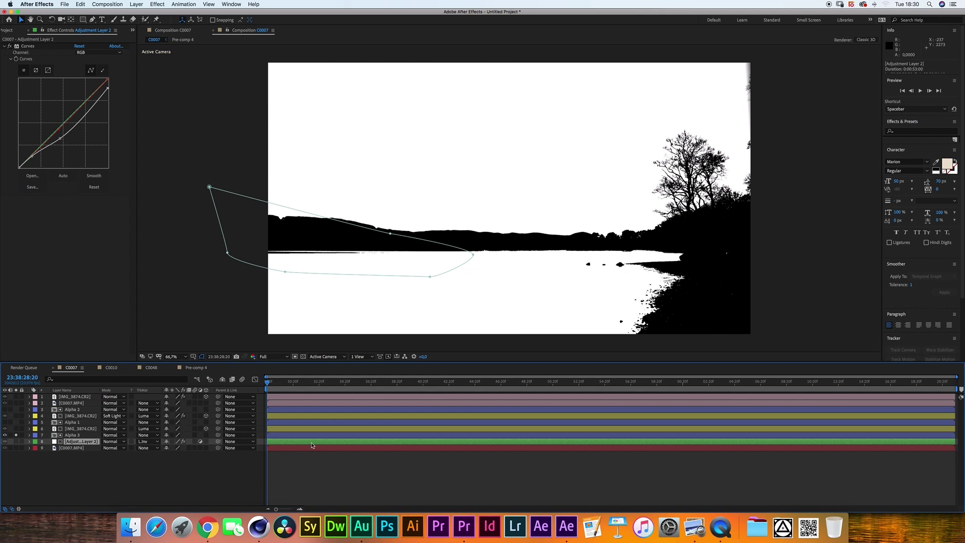
pyautogui.click(148, 441)
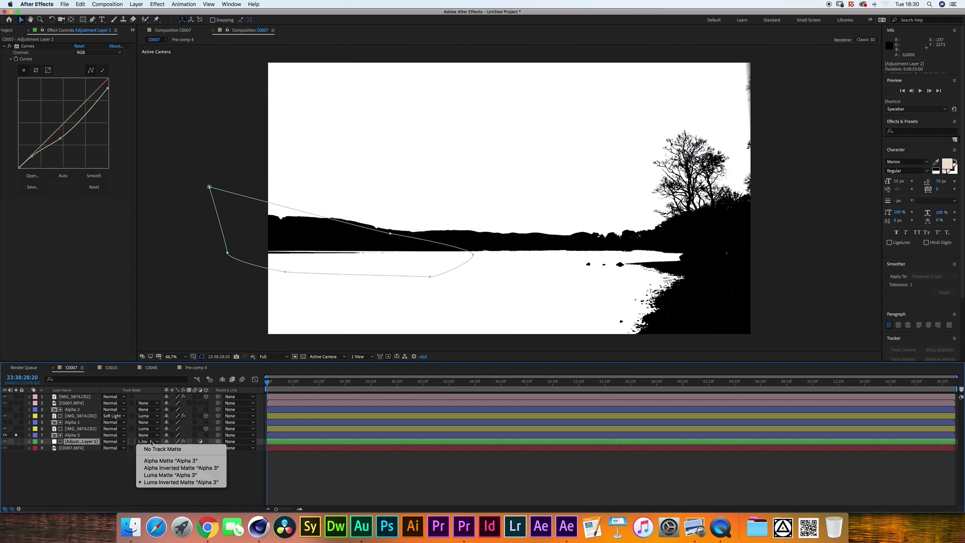
pyautogui.click(163, 484)
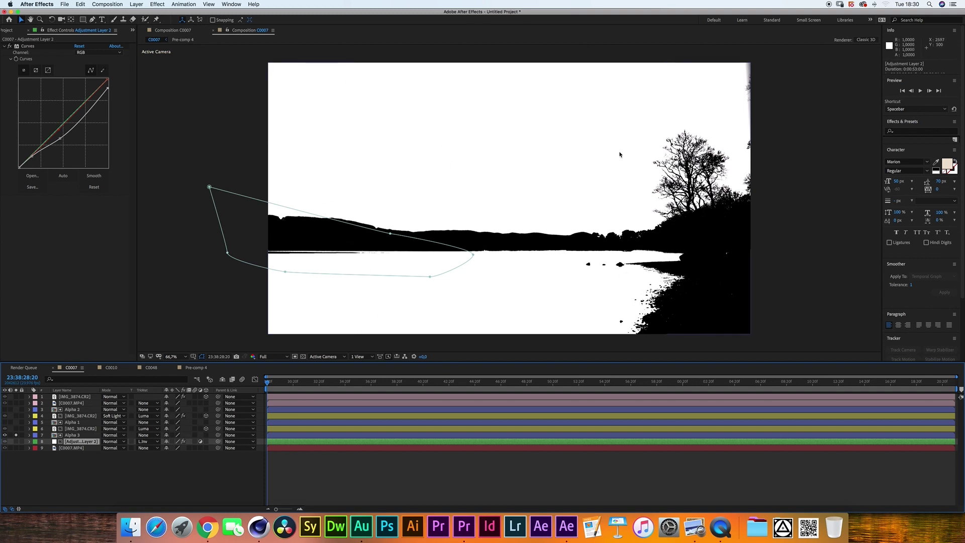
pyautogui.click(16, 435)
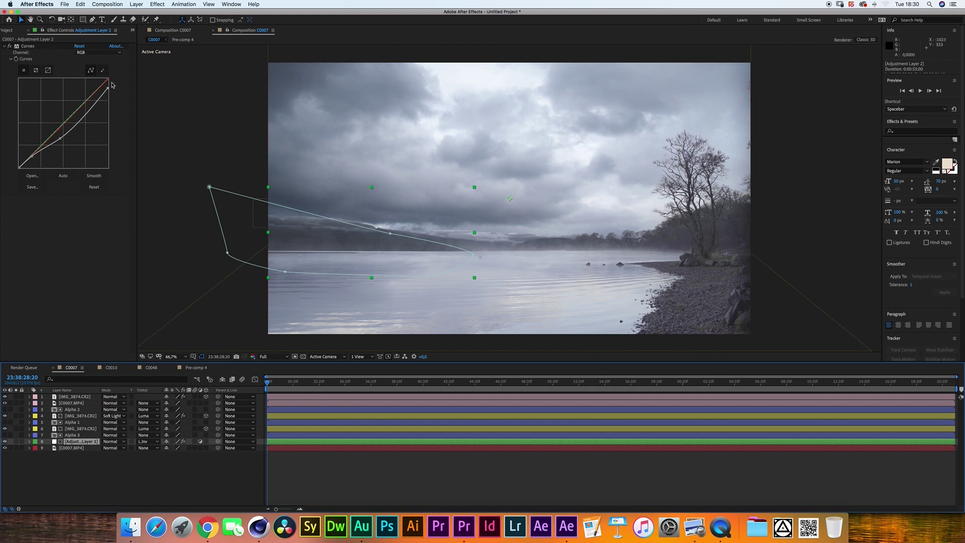
# Toggle the Curves effect on Adjustment Layer 2 off and on to compare the darkening of the left hills
pyautogui.click(8, 46)
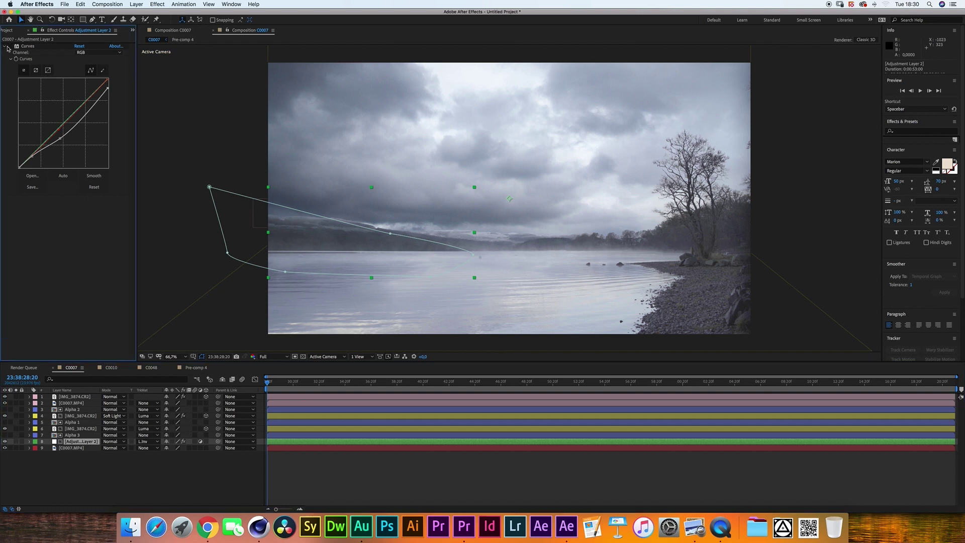
pyautogui.click(6, 46)
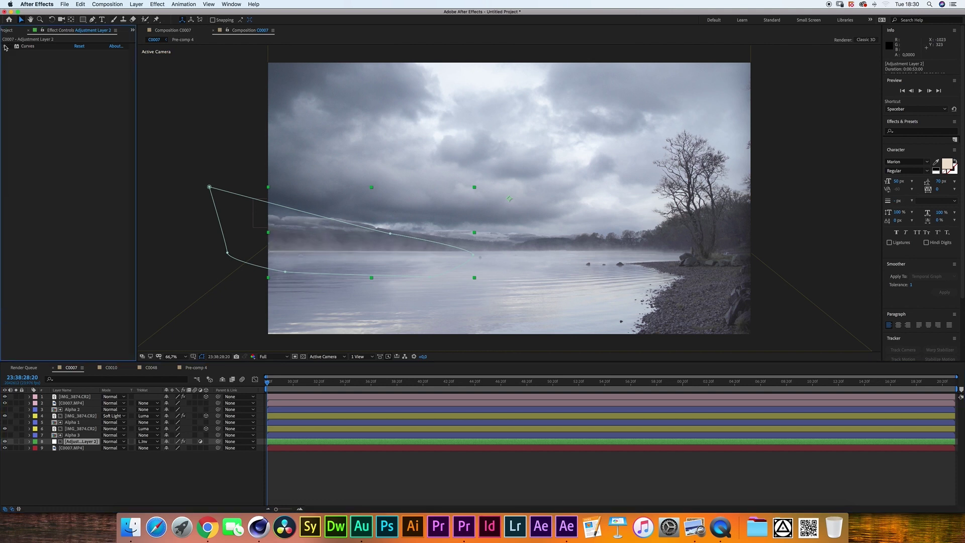
pyautogui.click(10, 45)
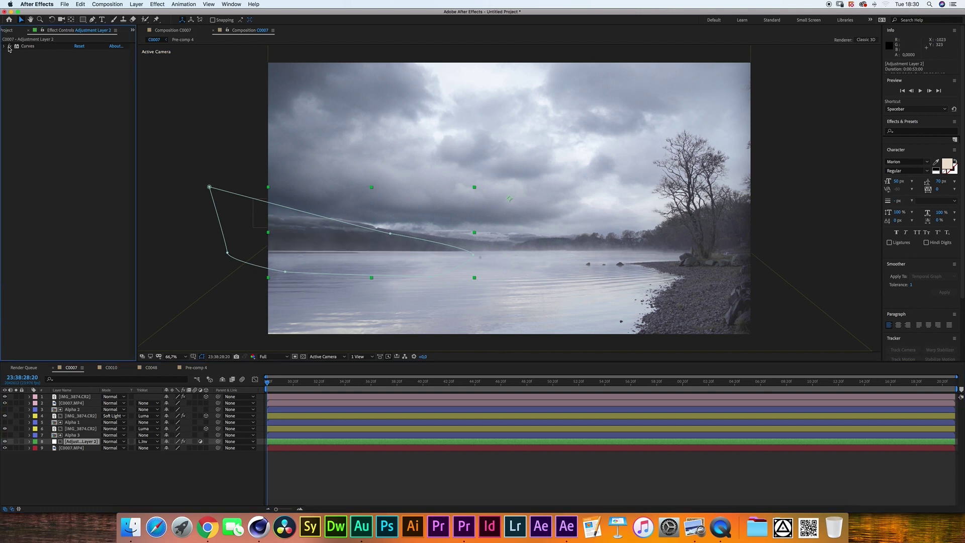
# Compare the left hills once more with and without the darkening from Adjustment Layer 2's Curves effect
pyautogui.click(8, 46)
pyautogui.click(8, 46)
pyautogui.click(8, 46)
pyautogui.click(9, 45)
# Solo the IMG_3874.CR2 sky layer, layer 6, to view the matted sky on its own
pyautogui.click(84, 428)
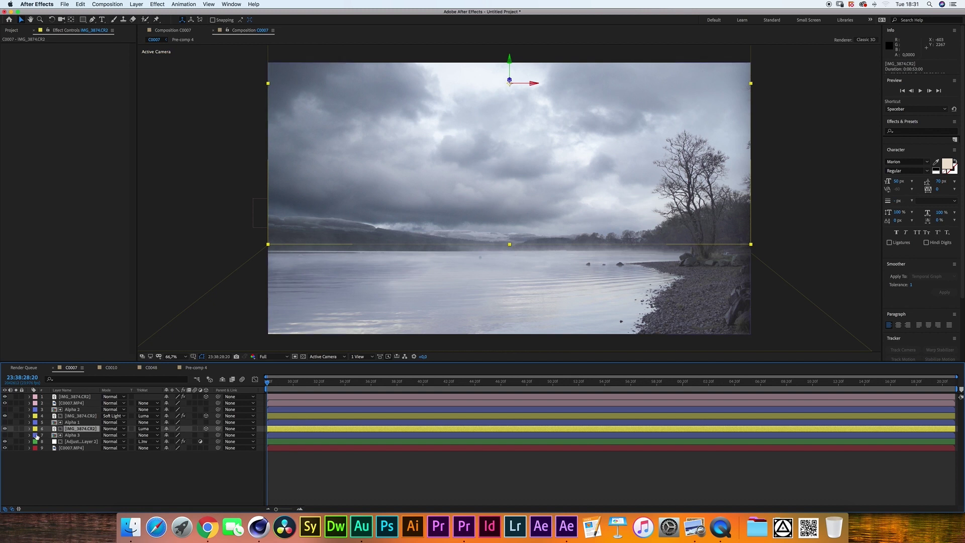
pyautogui.click(17, 429)
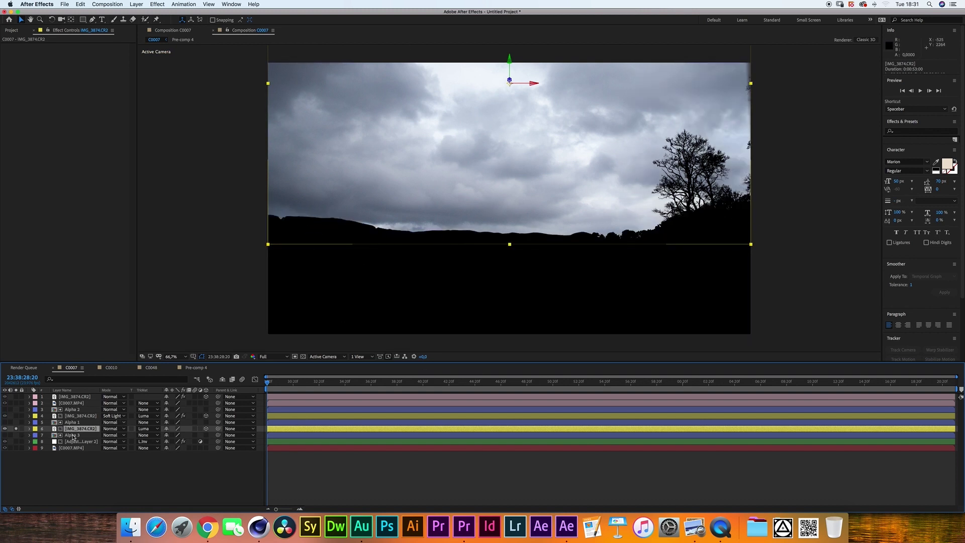
# Switch to Finder, open the Assets folder of the Overcast Cloud Pack, and browse its CR2 and JPG cloud images
pyautogui.press('super+Tab')
pyautogui.click(476, 372)
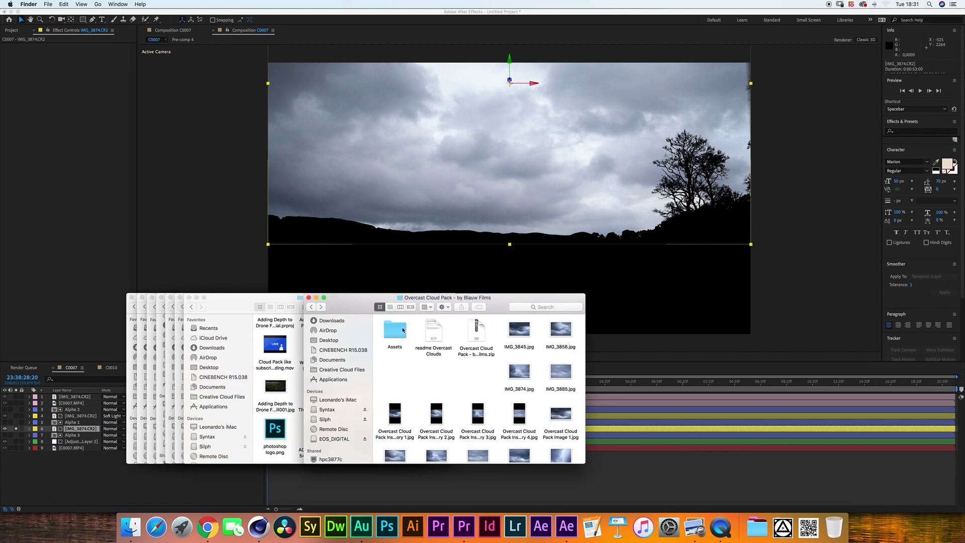
pyautogui.doubleClick(395, 332)
pyautogui.scroll(-5, 429, 340)
pyautogui.scroll(3, 430, 341)
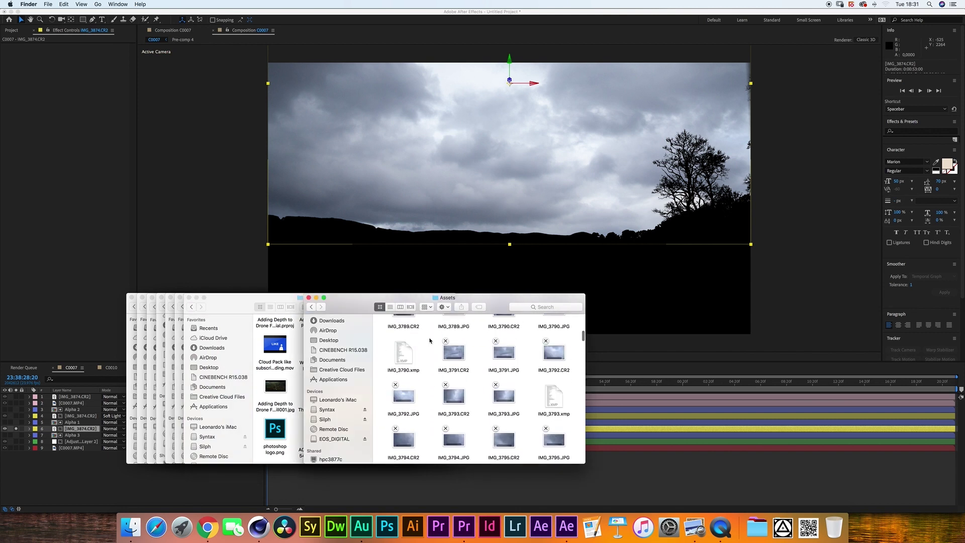
pyautogui.scroll(-3, 431, 422)
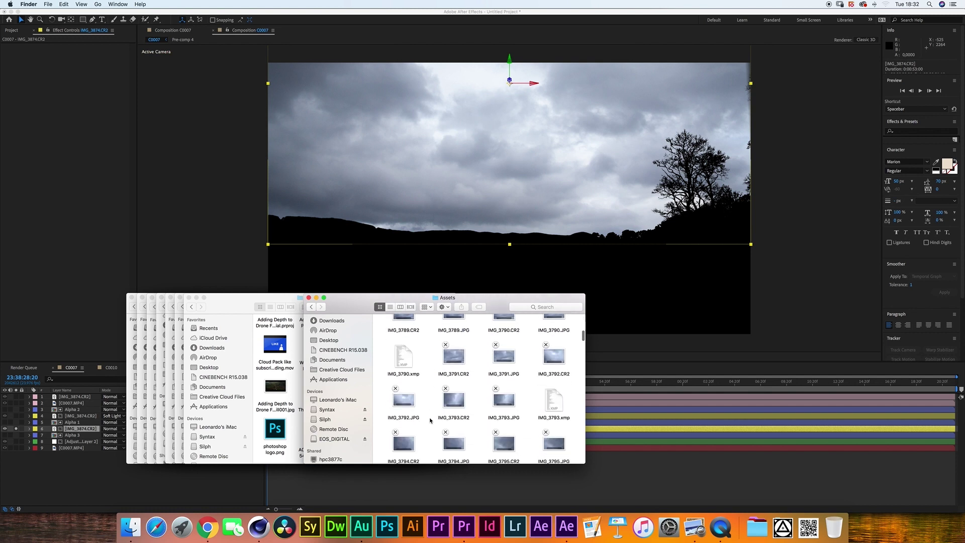
pyautogui.click(454, 352)
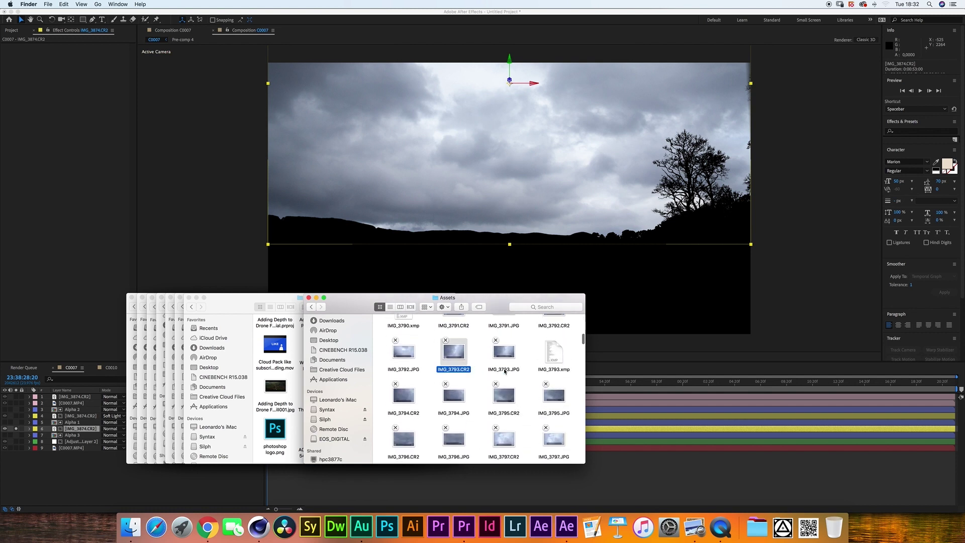
pyautogui.click(509, 358)
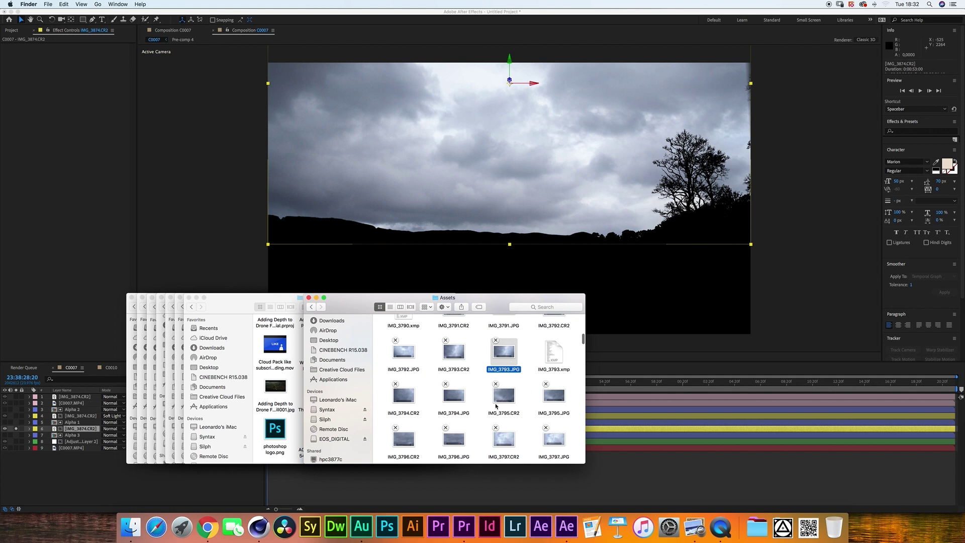
pyautogui.scroll(-5, 476, 412)
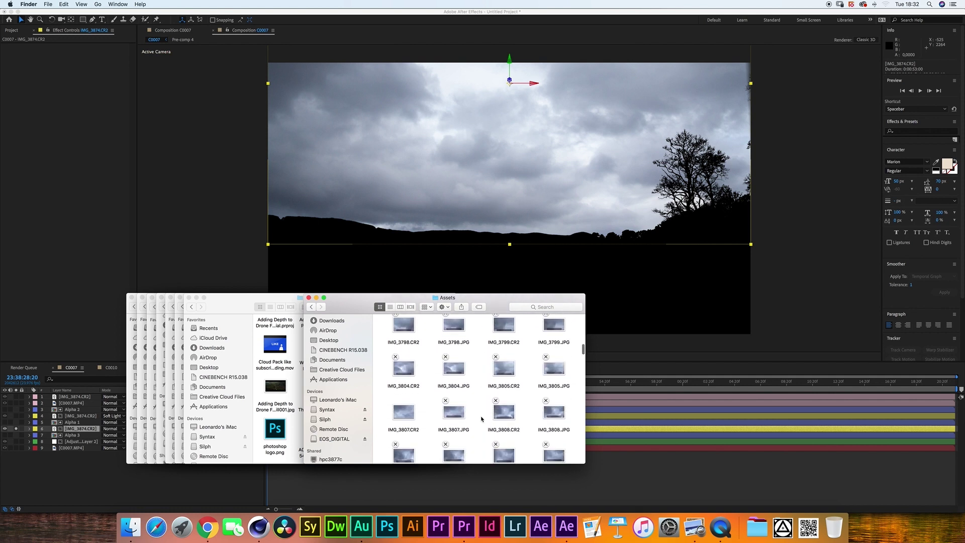
# Check the focal length in the file info of IMG_3804.CR2, and close the info window
pyautogui.click(415, 329)
pyautogui.press('super+i')
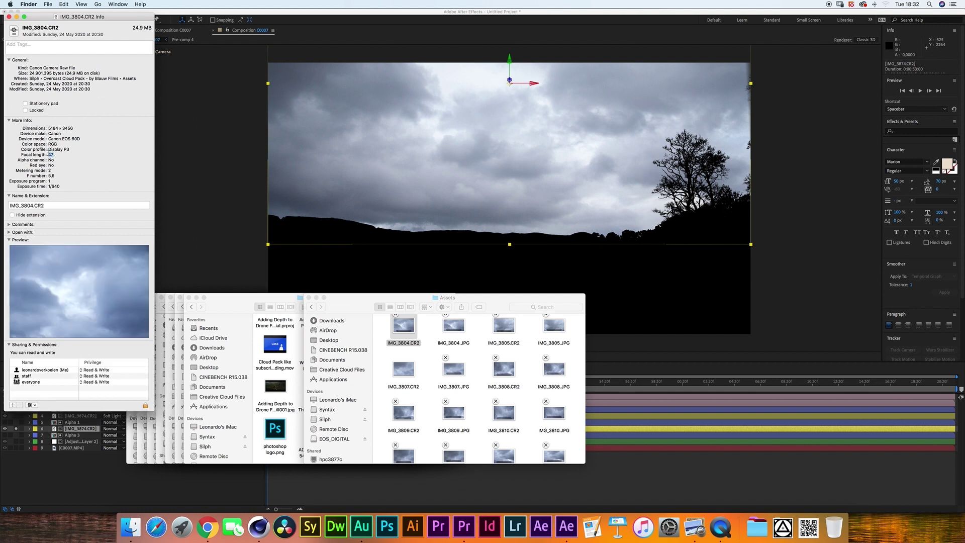
pyautogui.click(9, 16)
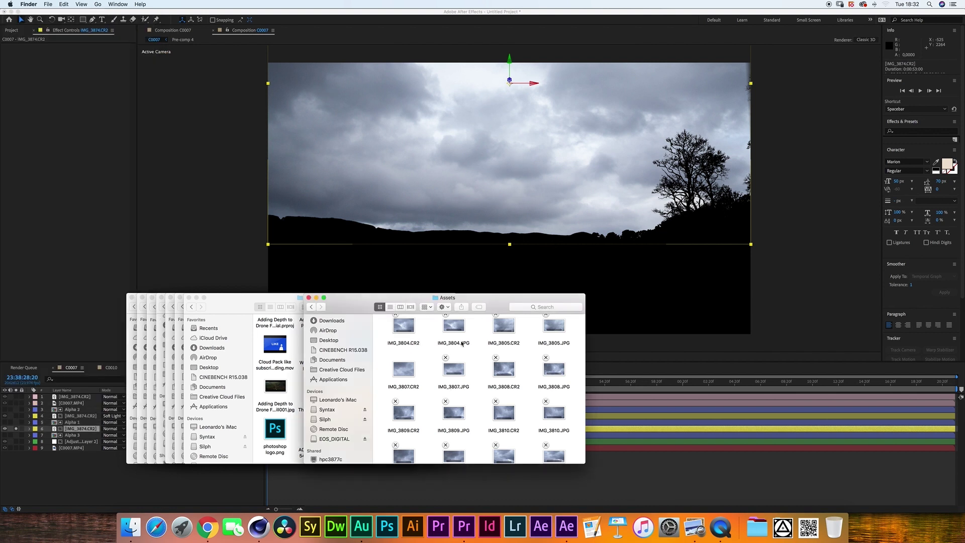
# Find IMG_3874.CR2 in the Assets folder, check its file info beside the composite, and return to After Effects
pyautogui.scroll(-7, 476, 399)
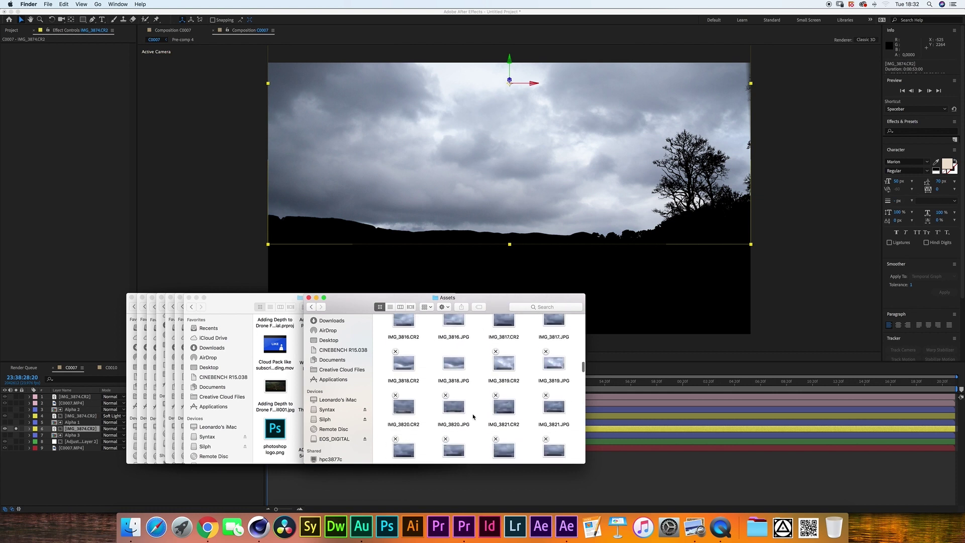
pyautogui.scroll(-3, 480, 435)
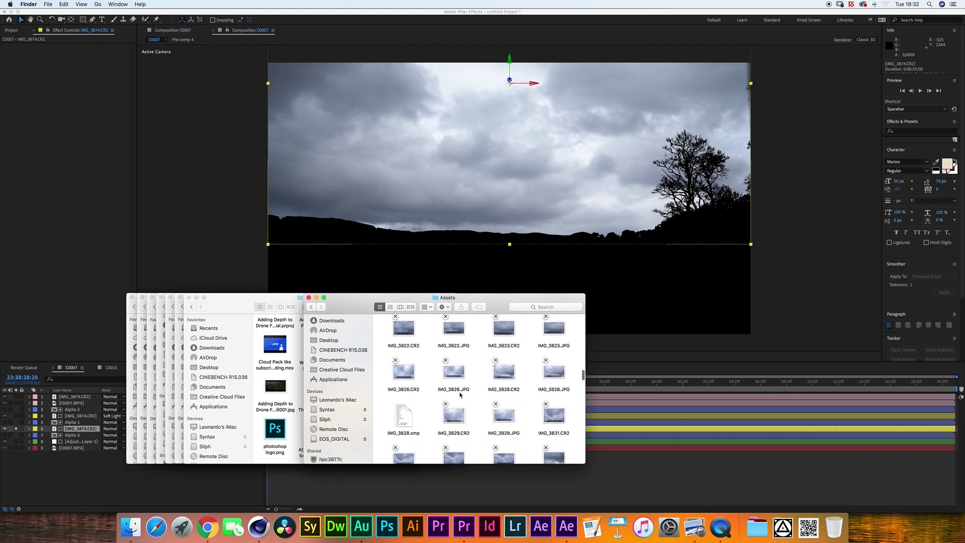
pyautogui.scroll(-4, 484, 411)
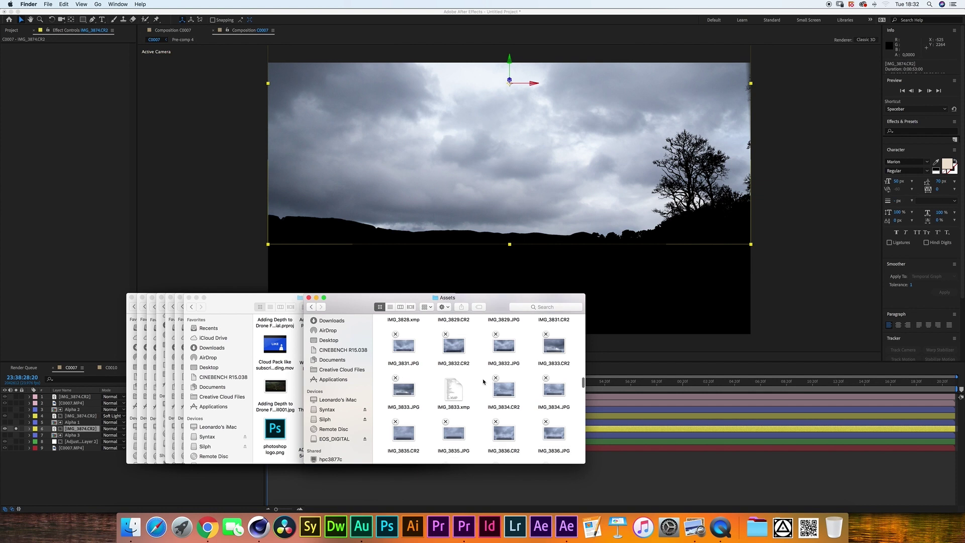
pyautogui.scroll(-8, 480, 407)
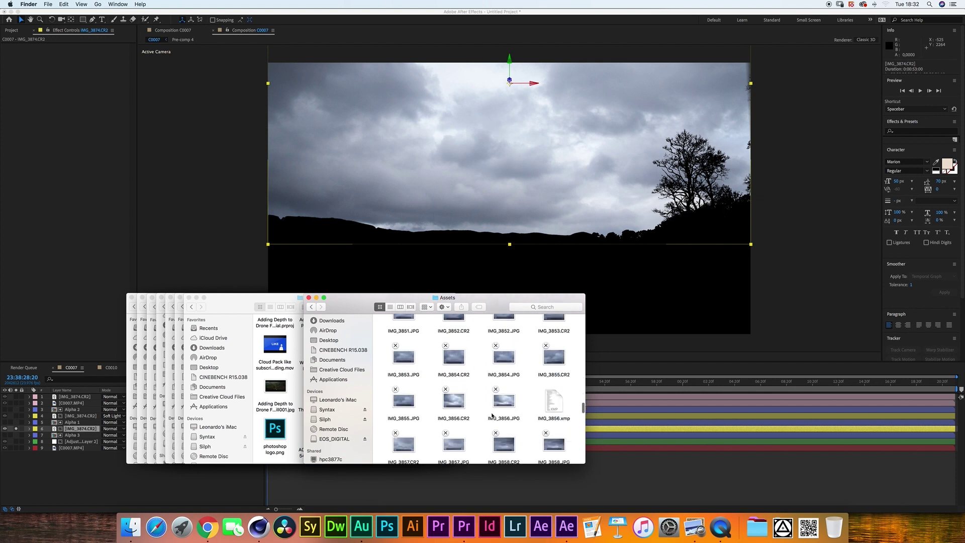
pyautogui.scroll(-5, 492, 415)
pyautogui.scroll(-5, 491, 443)
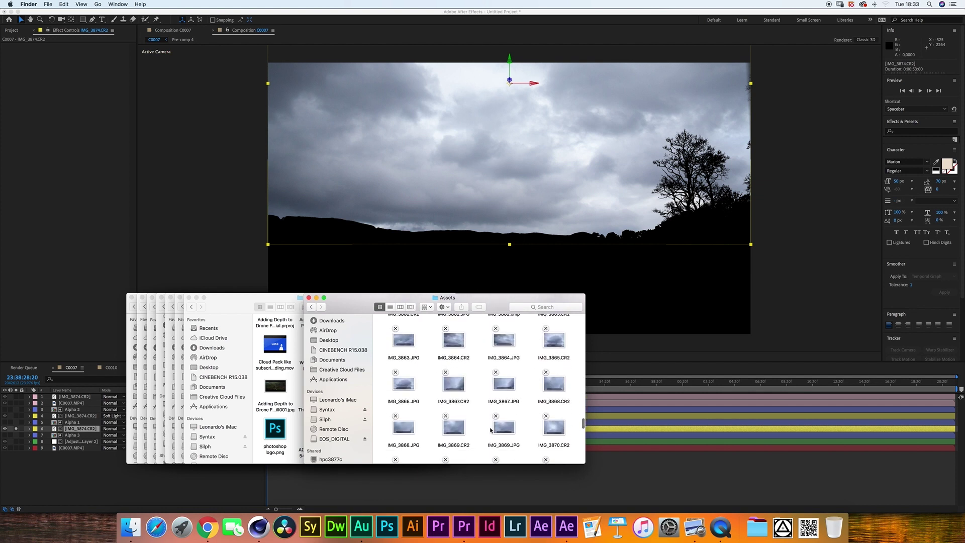
pyautogui.scroll(1, 489, 406)
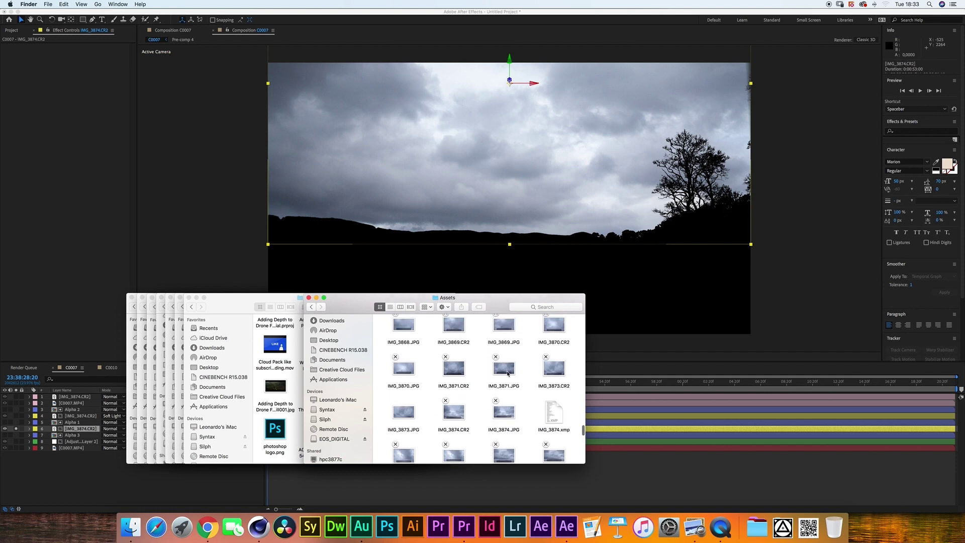
pyautogui.click(453, 412)
pyautogui.press('super+i')
pyautogui.moveTo(48, 21); pyautogui.dragTo(465, 45)
pyautogui.click(663, 97)
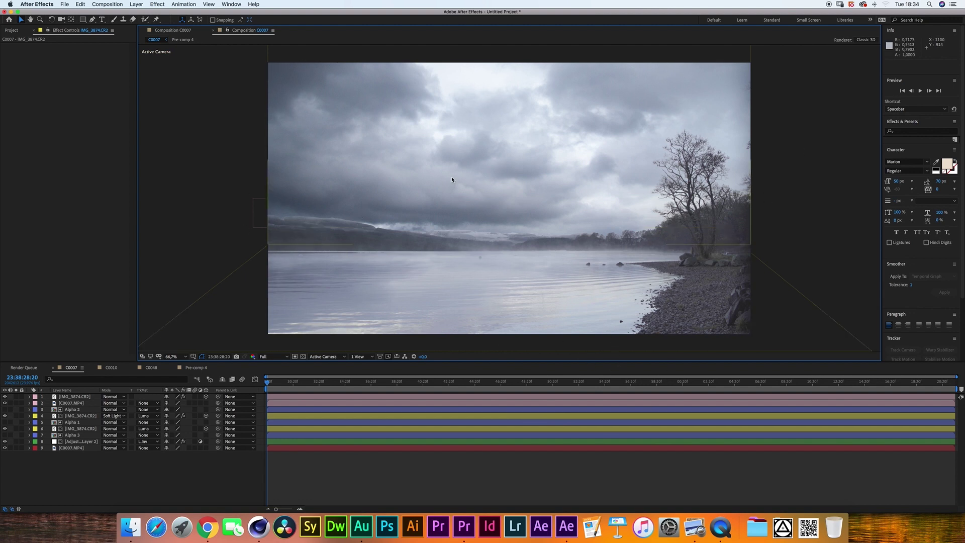
# Switch to Finder, check the focal length in the file info of IMG_3871.CR2, and return to After Effects
pyautogui.press('super+Tab')
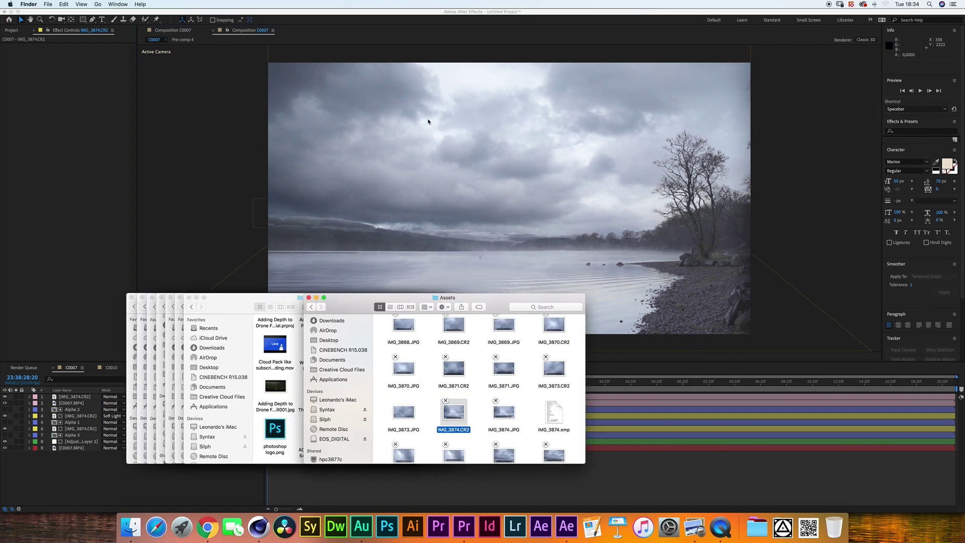
pyautogui.click(452, 365)
pyautogui.press('super+i')
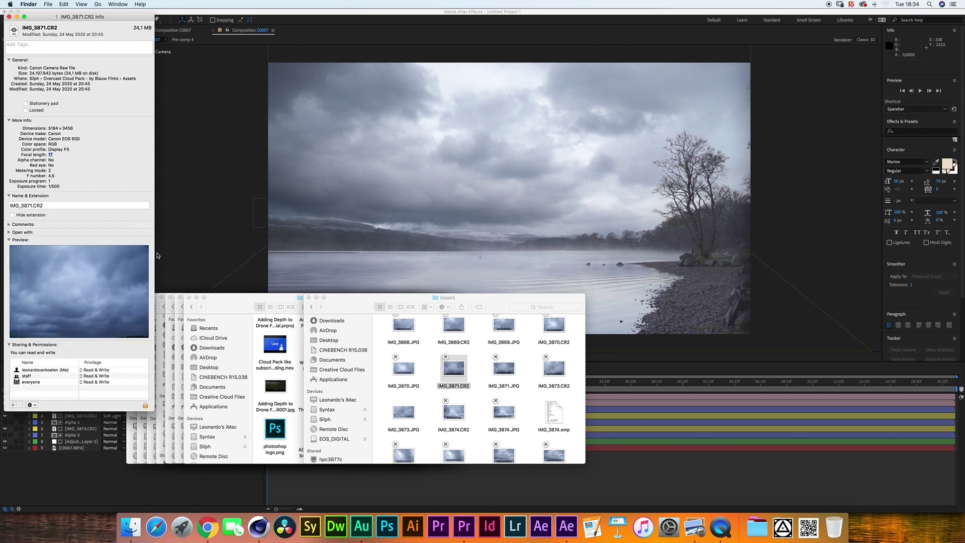
pyautogui.click(8, 17)
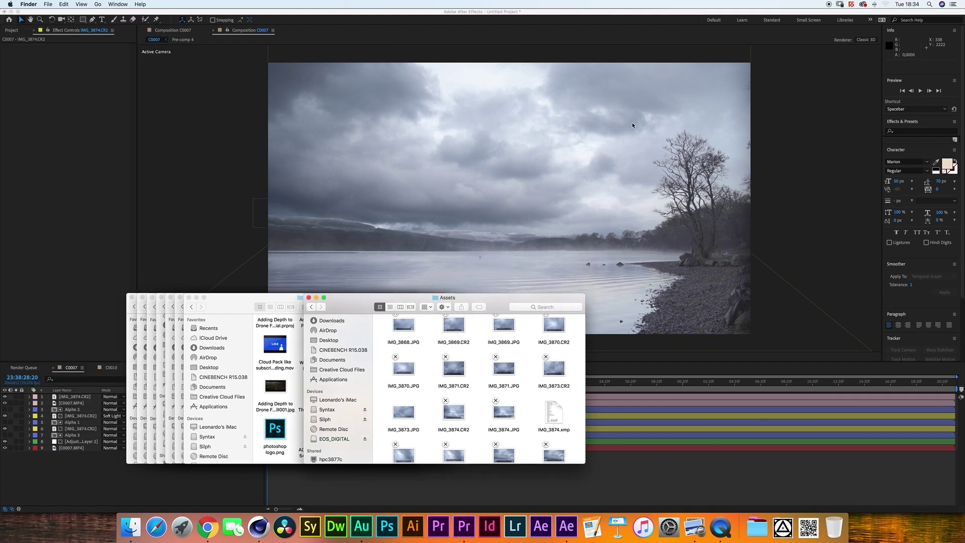
pyautogui.click(539, 288)
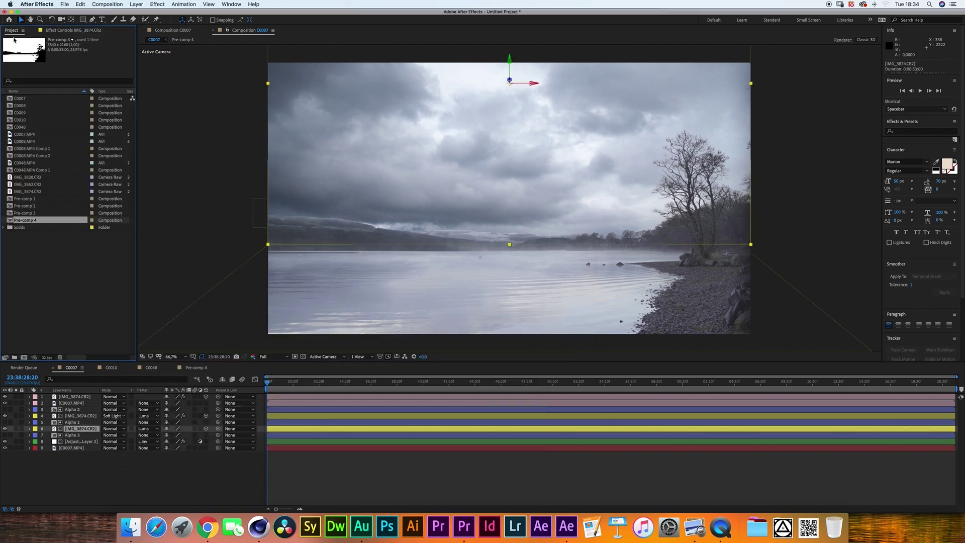
# Import IMG_3875.CR2 from the Assets folder in Finder into the After Effects project
pyautogui.click(131, 526)
pyautogui.scroll(-1, 482, 426)
pyautogui.scroll(-1, 482, 426)
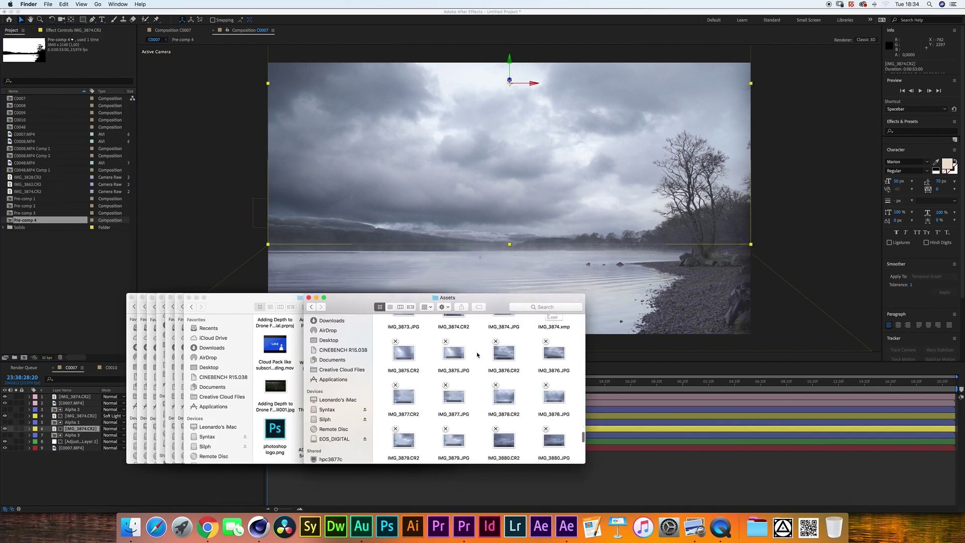
pyautogui.click(454, 399)
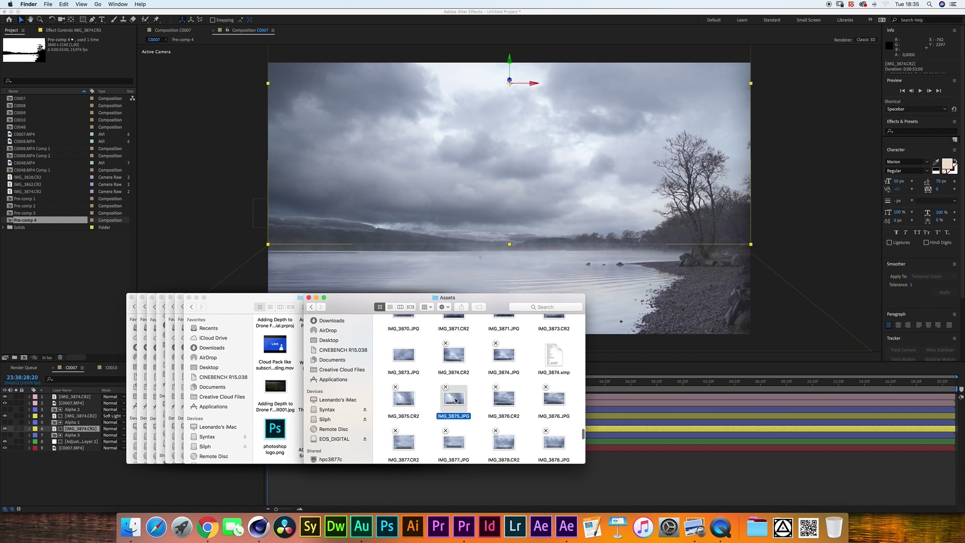
pyautogui.moveTo(403, 400); pyautogui.dragTo(79, 298)
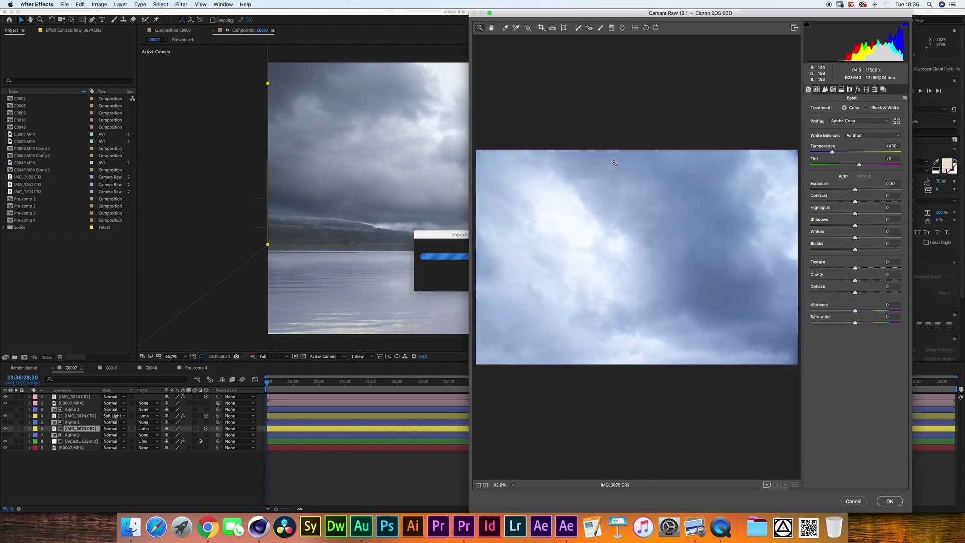
# In Camera Raw, set IMG_3875.CR2's temperature to 5250, highlights to -30, exposure to -0.40 and shadows to -14
pyautogui.moveTo(609, 14); pyautogui.dragTo(119, 6)
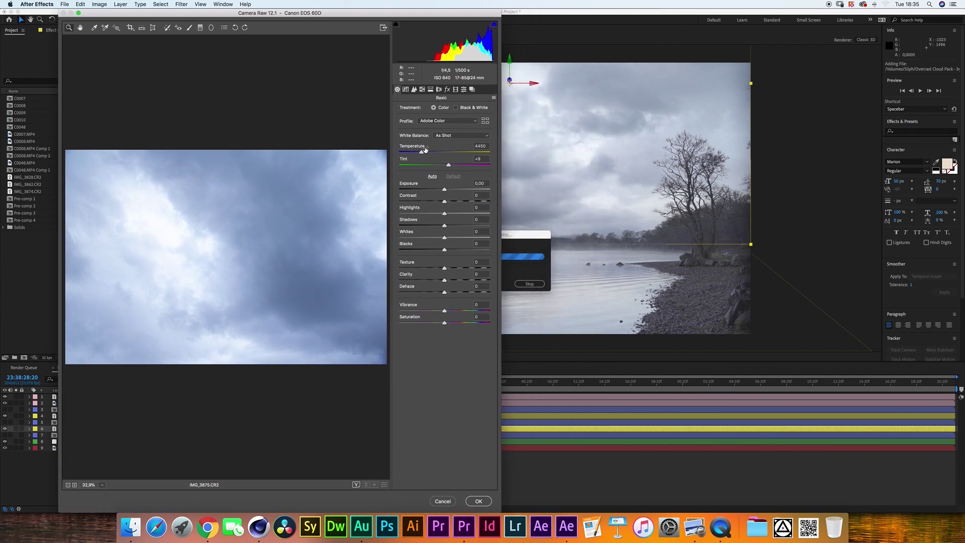
pyautogui.moveTo(422, 152); pyautogui.dragTo(430, 155)
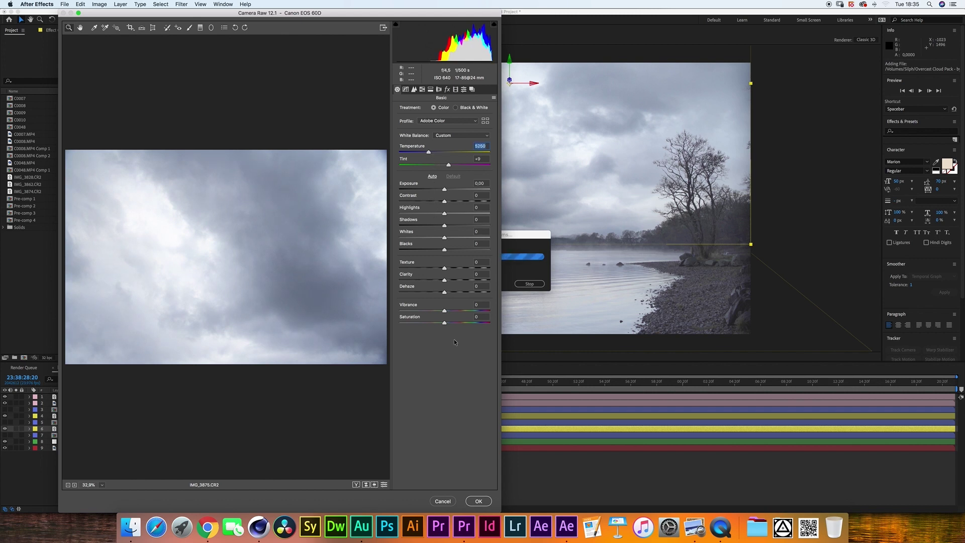
pyautogui.moveTo(444, 214); pyautogui.dragTo(441, 192)
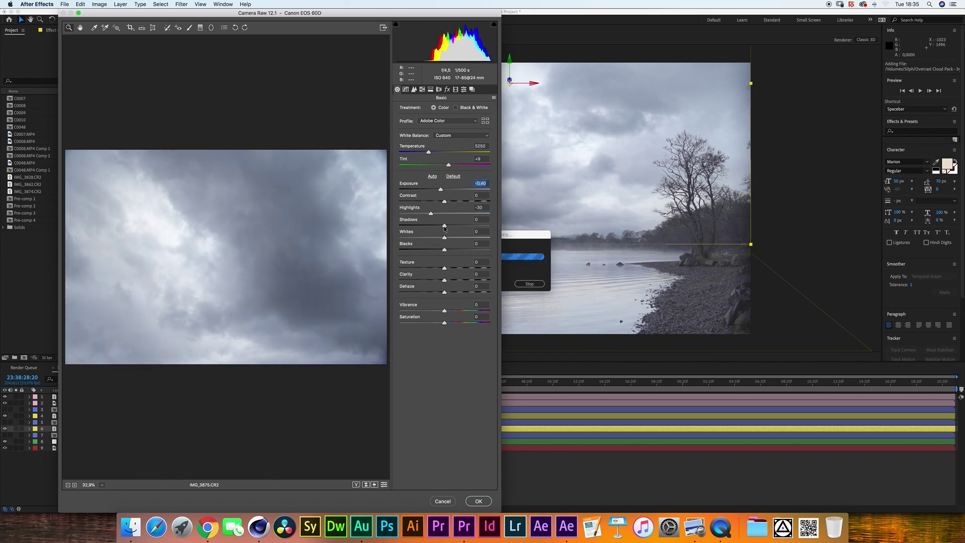
pyautogui.moveTo(445, 225); pyautogui.dragTo(441, 227)
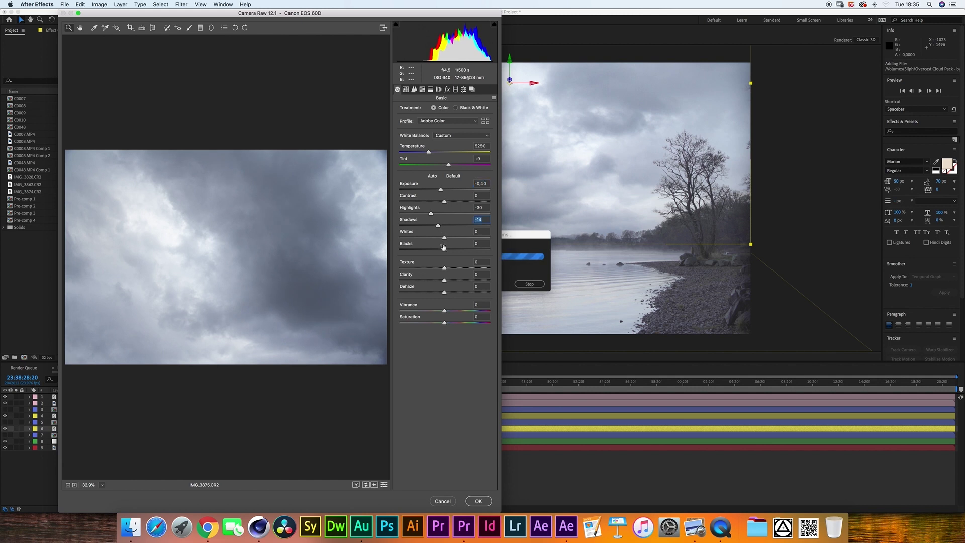
# Enable Remove Chromatic Aberration and Enable Profile Corrections in the Camera Raw lens corrections
pyautogui.click(439, 90)
pyautogui.click(414, 120)
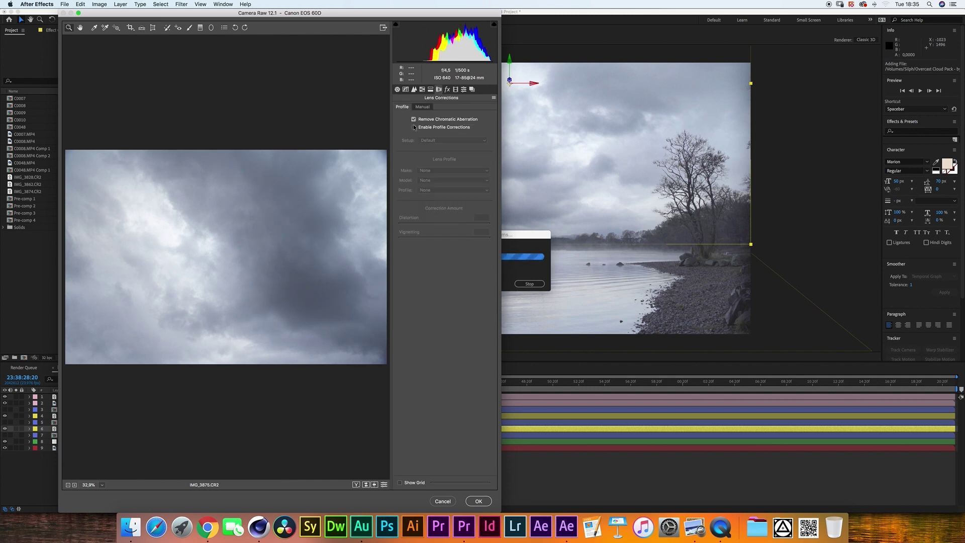
pyautogui.click(414, 128)
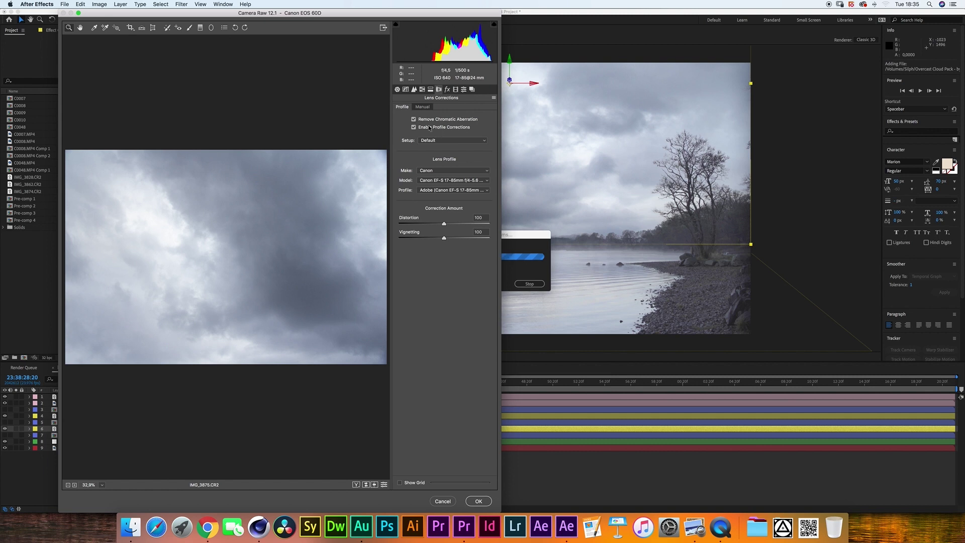
# Lower the exposure of IMG_3875.CR2 further in the Basic settings and accept the Camera Raw import
pyautogui.click(397, 90)
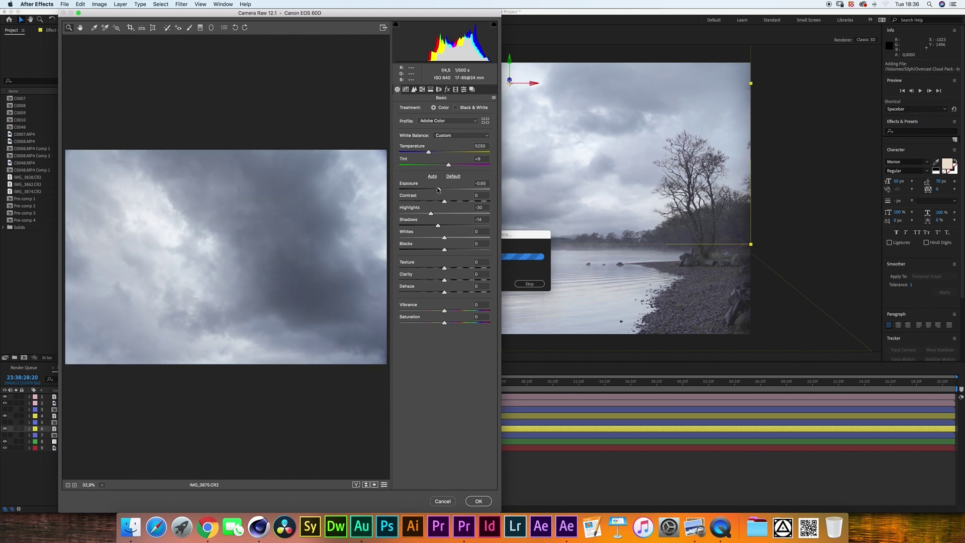
pyautogui.moveTo(440, 189); pyautogui.dragTo(443, 228)
pyautogui.click(478, 501)
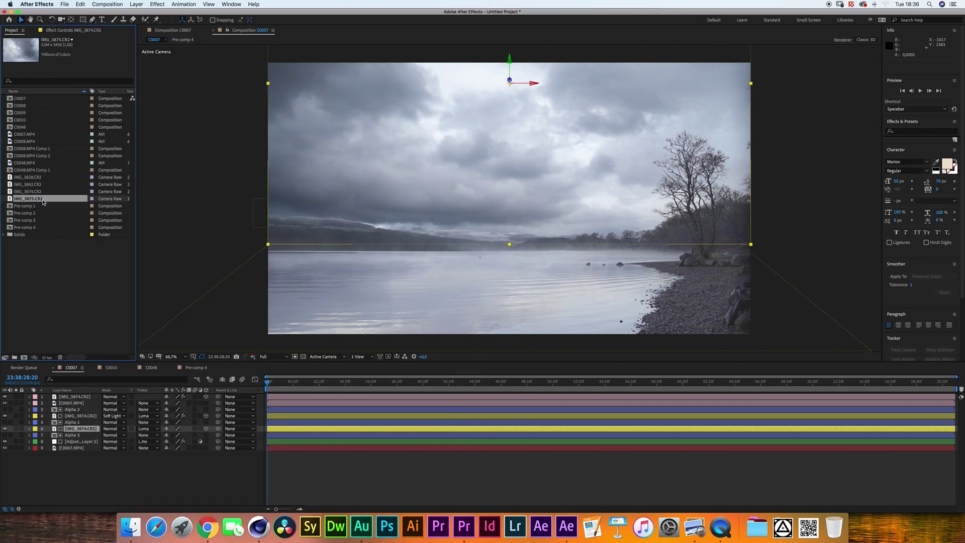
# Replace the source of sky layer 6 in the C0007 composition with IMG_3875.CR2
pyautogui.moveTo(40, 201); pyautogui.dragTo(91, 430)
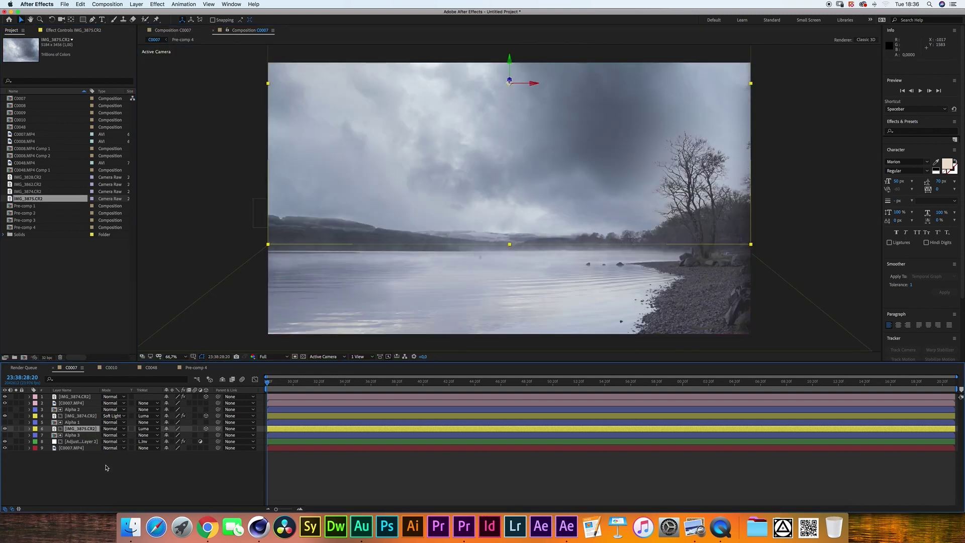
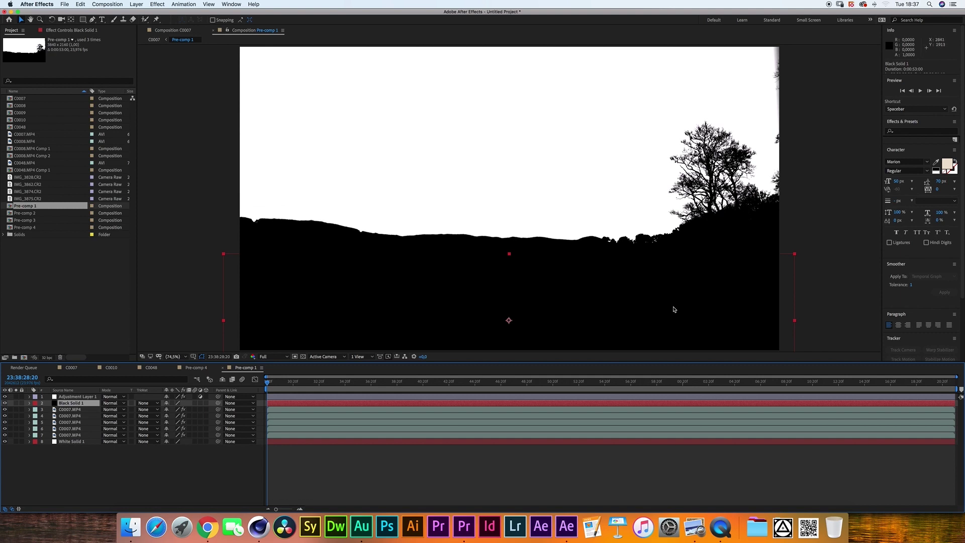
# Return from Pre-comp 1 to the C0007 composition
pyautogui.click(71, 367)
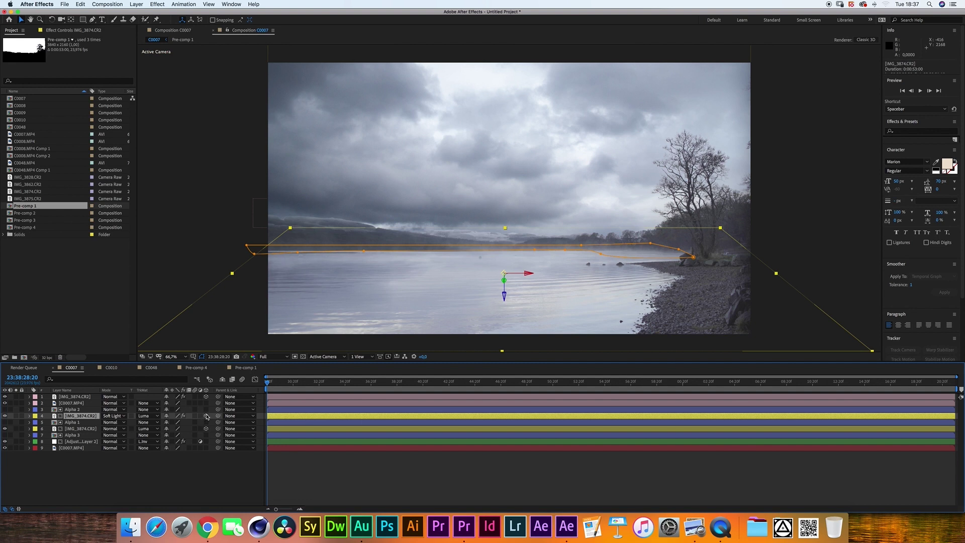
# Check the rotation and opacity of the Soft Light reflection layer 4, trying a rotation with the Rotation tool
pyautogui.press('r')
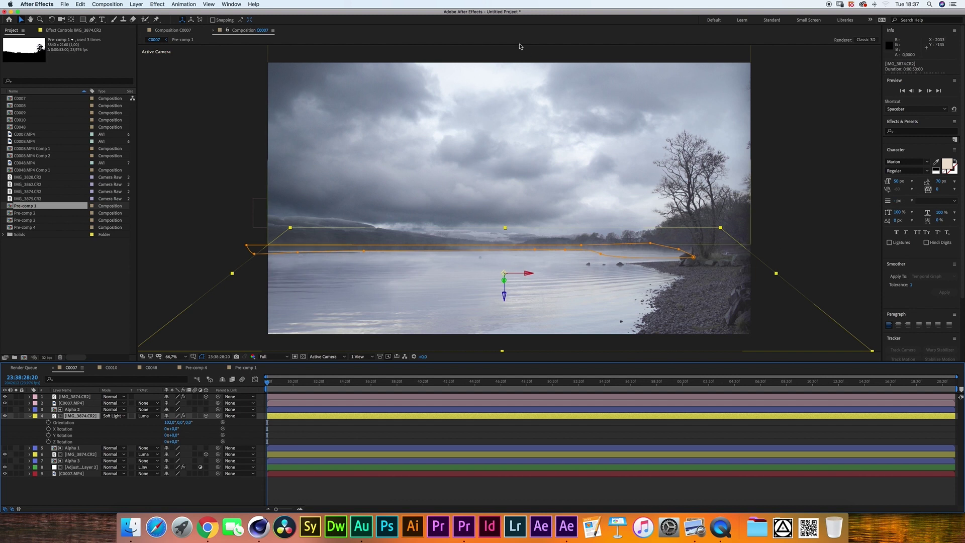
pyautogui.press('w')
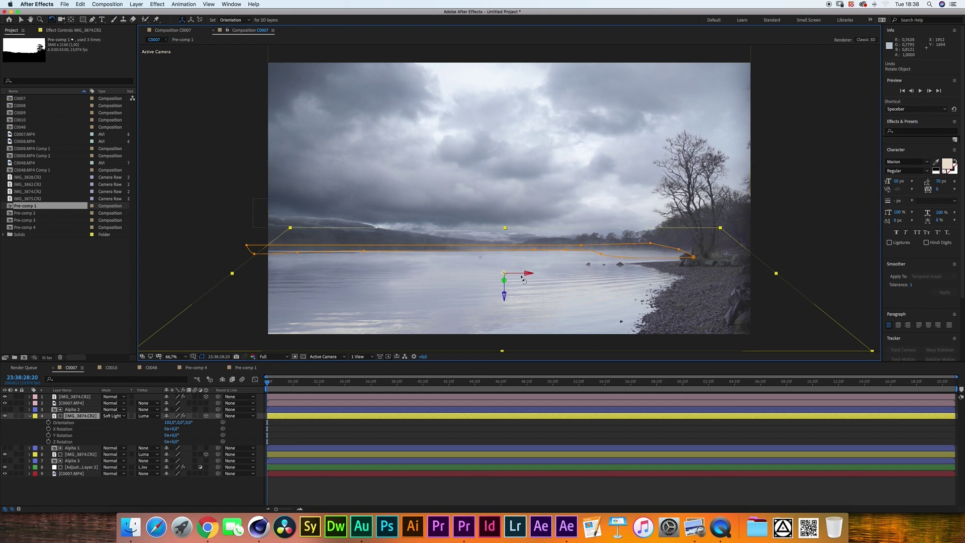
pyautogui.press('t')
pyautogui.click(82, 461)
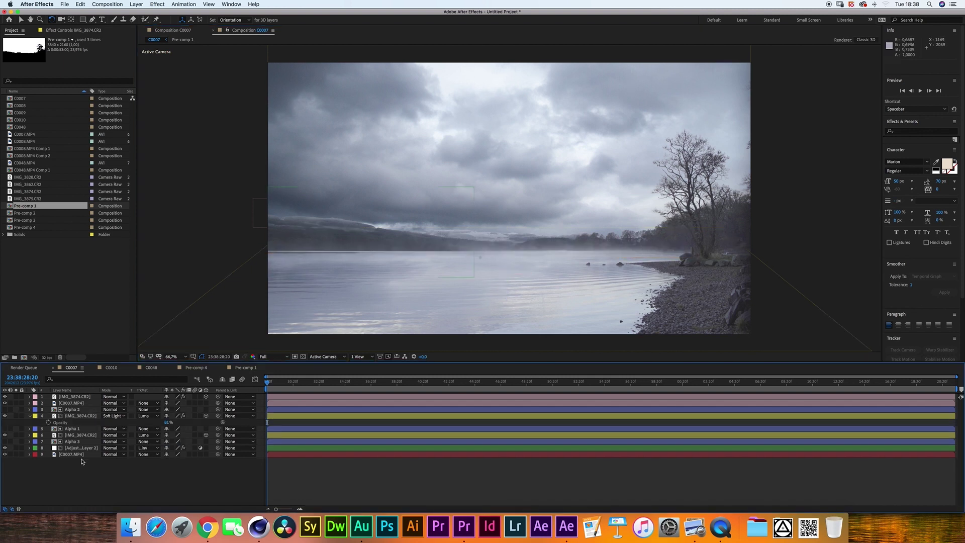
# Adjust the Exposure effect's Gamma Correction on reflection layer 4 to about 0.53
pyautogui.click(86, 414)
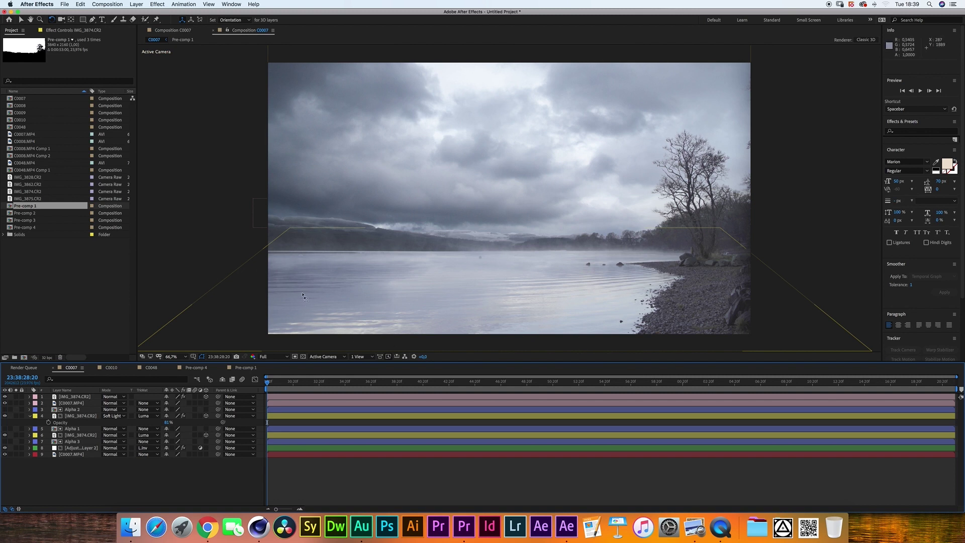
pyautogui.click(515, 301)
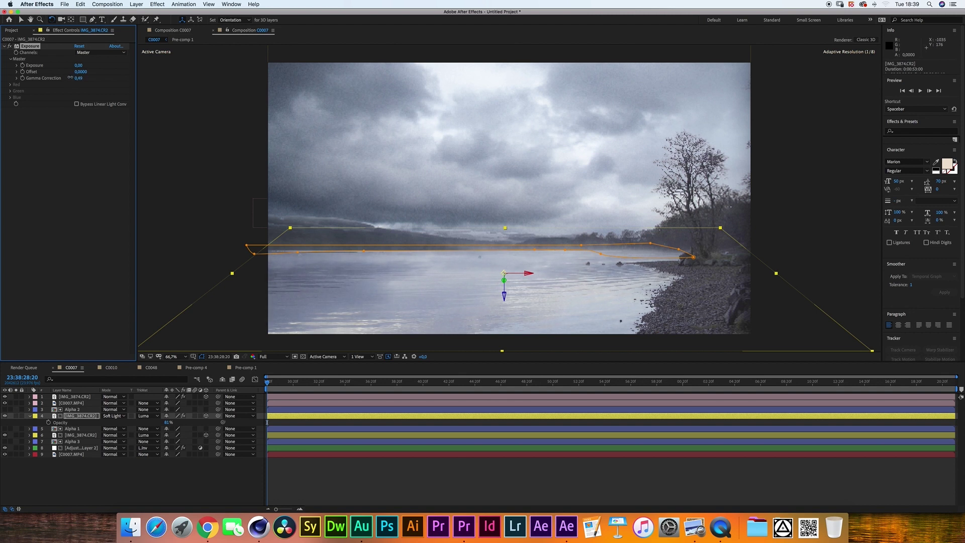
pyautogui.moveTo(78, 78); pyautogui.dragTo(82, 78)
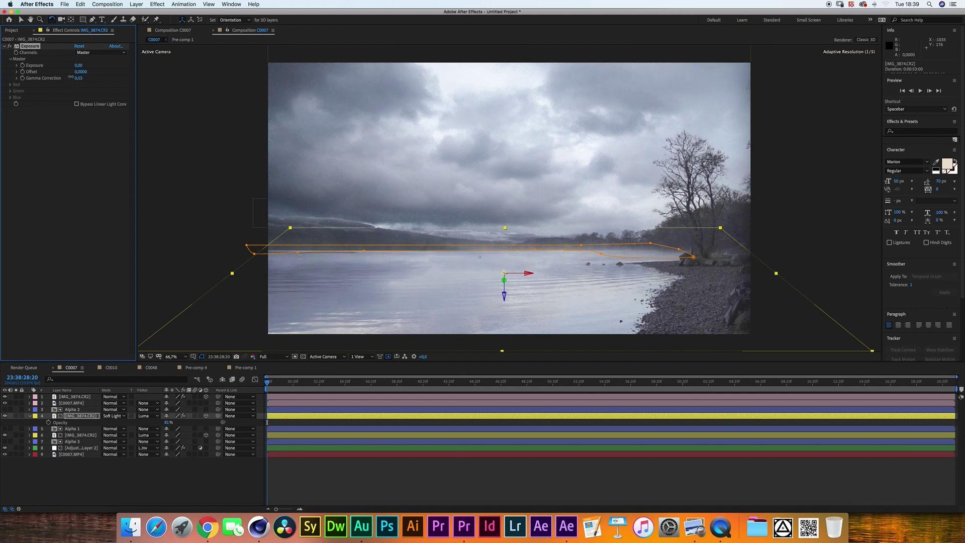
# Solo the Alpha 2 water matte, examine the layers inside its pre-comp, and return to the C0007 composition
pyautogui.click(58, 410)
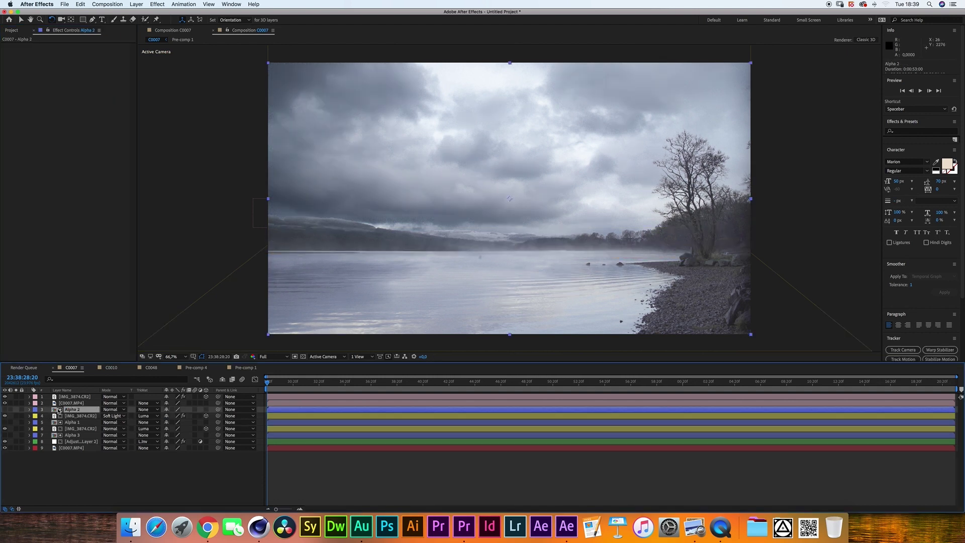
pyautogui.click(16, 409)
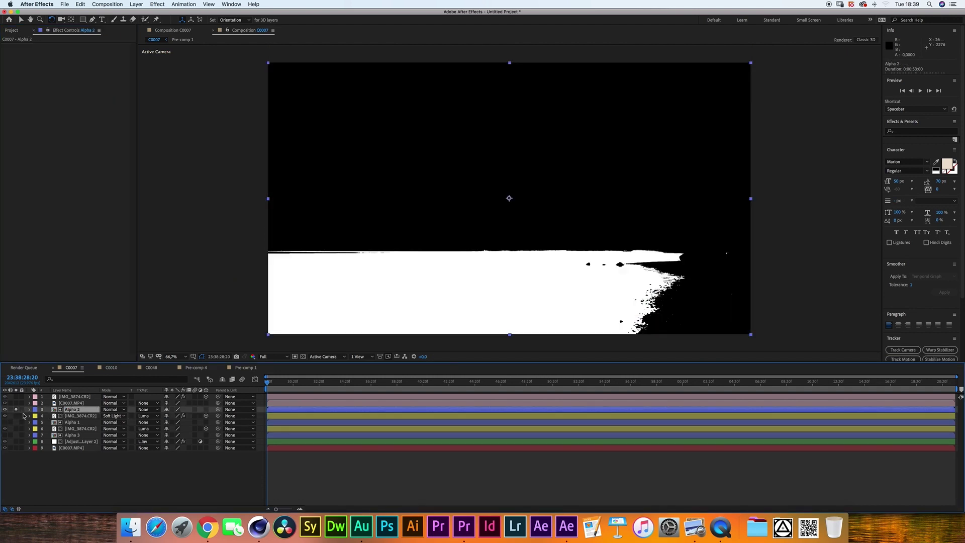
pyautogui.doubleClick(72, 409)
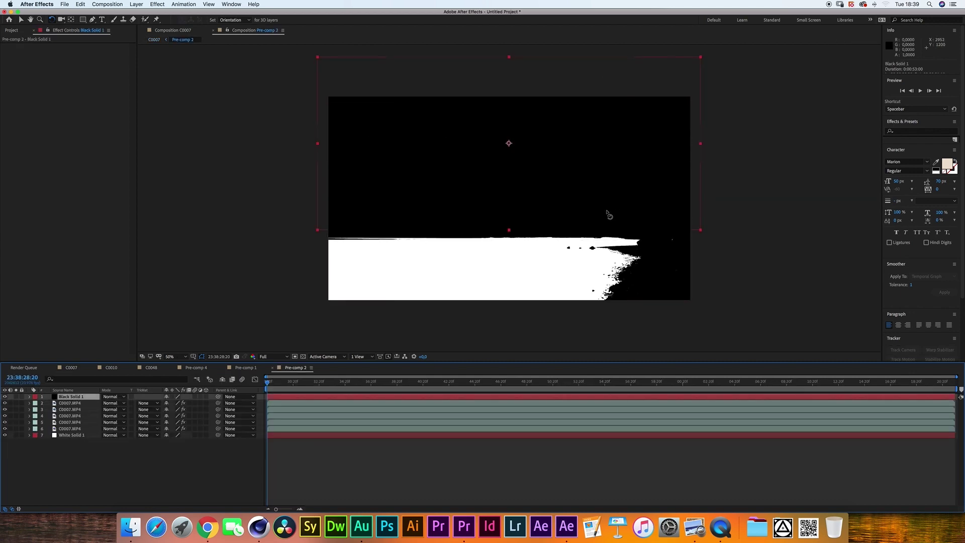
pyautogui.click(71, 371)
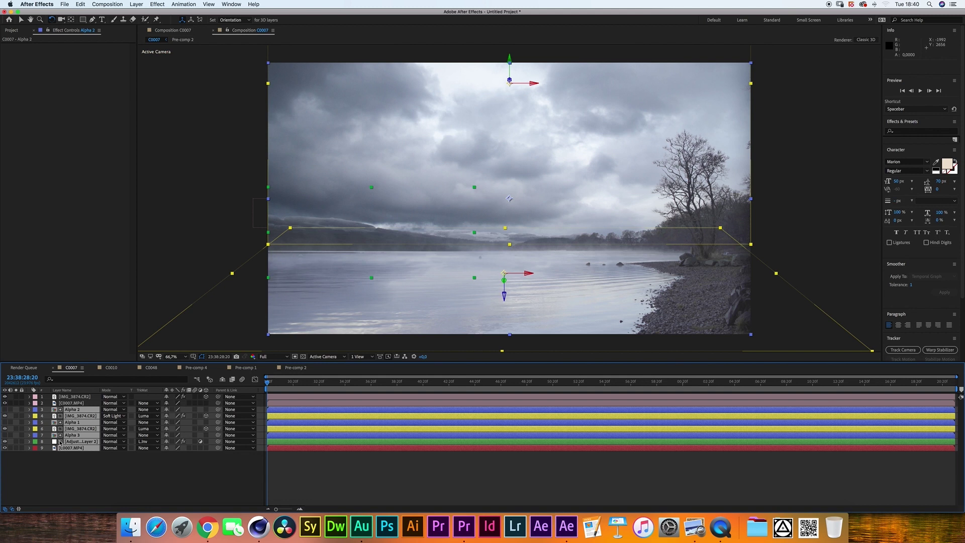
# Hide the two uppermost patch layers and inspect the mountain and tree edges of the composite at 200% magnification
pyautogui.press('F2')
pyautogui.click(5, 403)
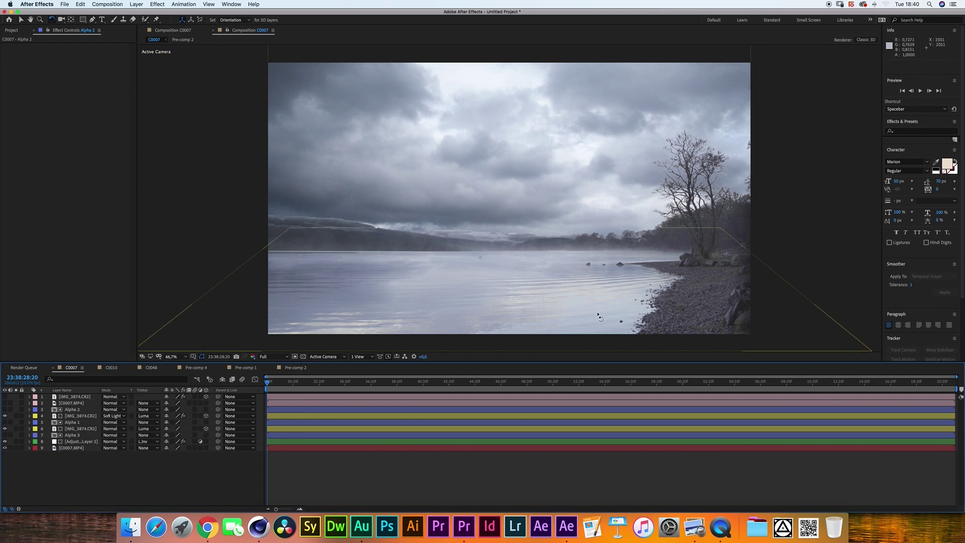
pyautogui.click(168, 358)
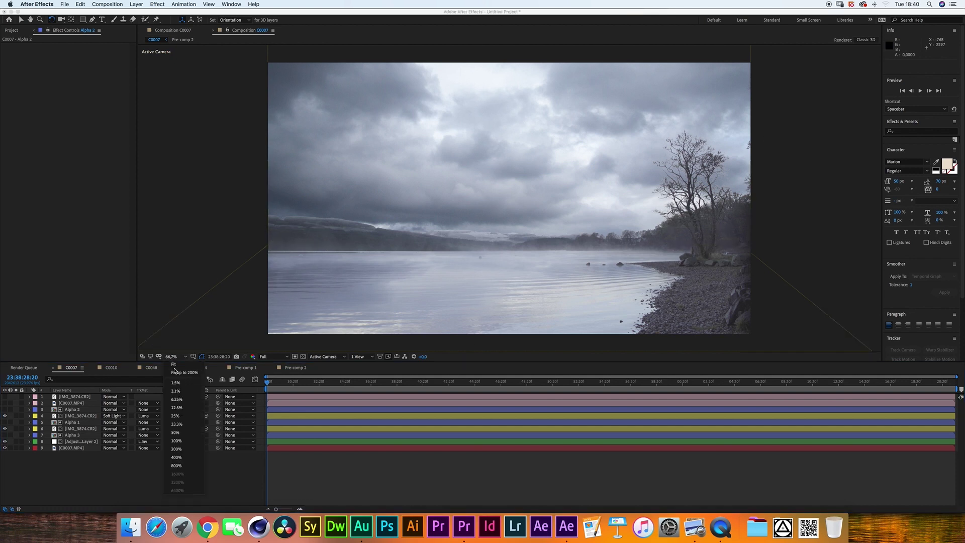
pyautogui.click(195, 461)
pyautogui.press('h')
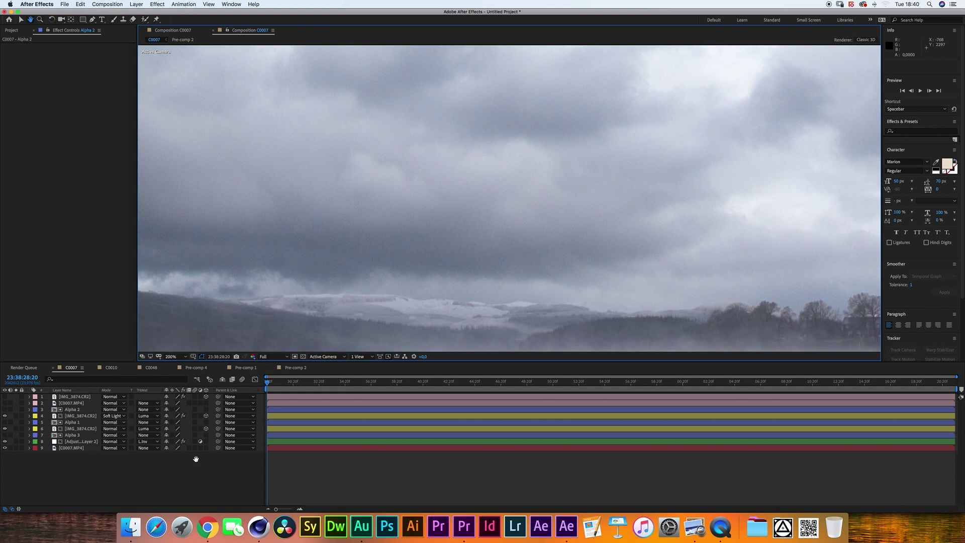
pyautogui.moveTo(616, 213); pyautogui.dragTo(256, 243)
pyautogui.moveTo(504, 190)
pyautogui.mouseDown()
pyautogui.moveTo(395, 190)
pyautogui.moveTo(513, 201)
pyautogui.mouseUp()
pyautogui.moveTo(482, 165); pyautogui.dragTo(533, 166)
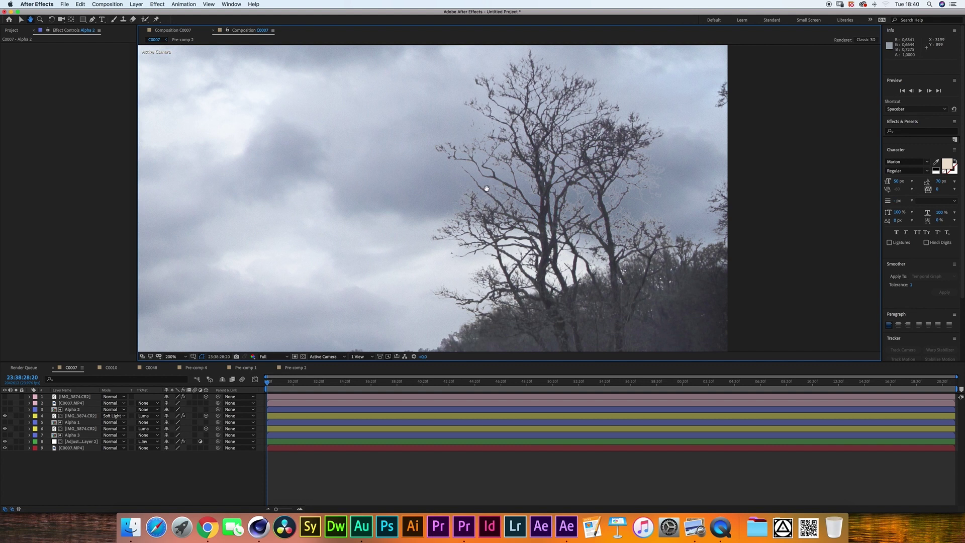
pyautogui.moveTo(238, 288); pyautogui.dragTo(370, 249)
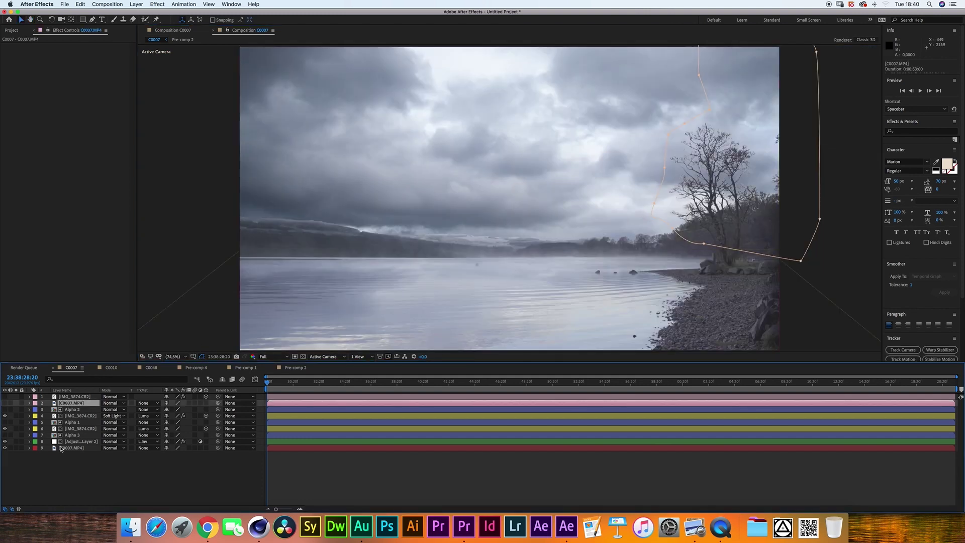
# Make the masked C0007.MP4 layer 2 around the tree visible again and reveal its opacity
pyautogui.click(5, 403)
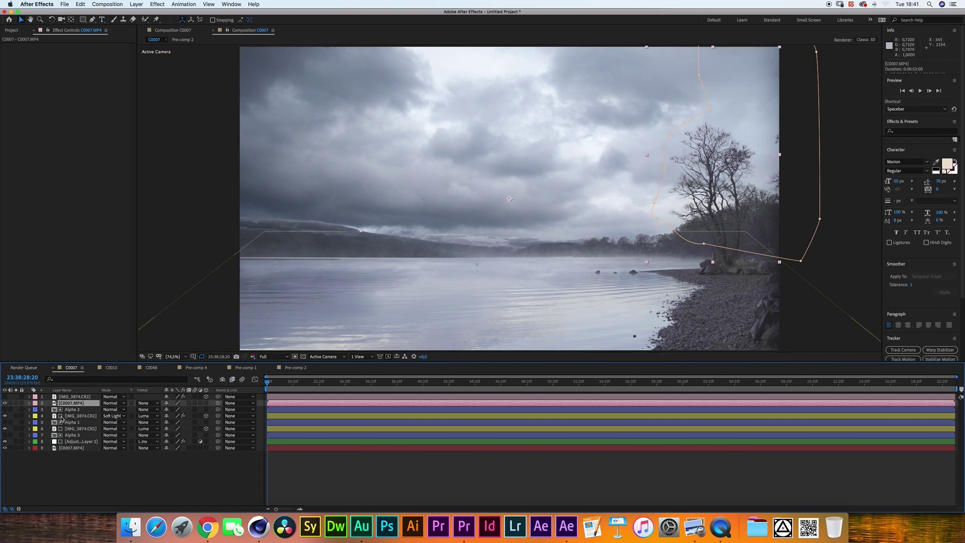
pyautogui.press('t')
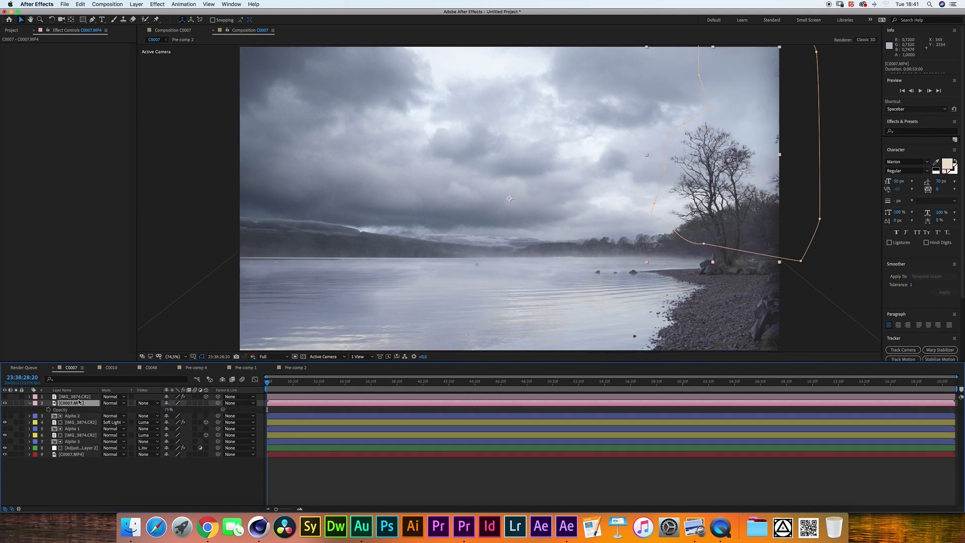
pyautogui.click(511, 134)
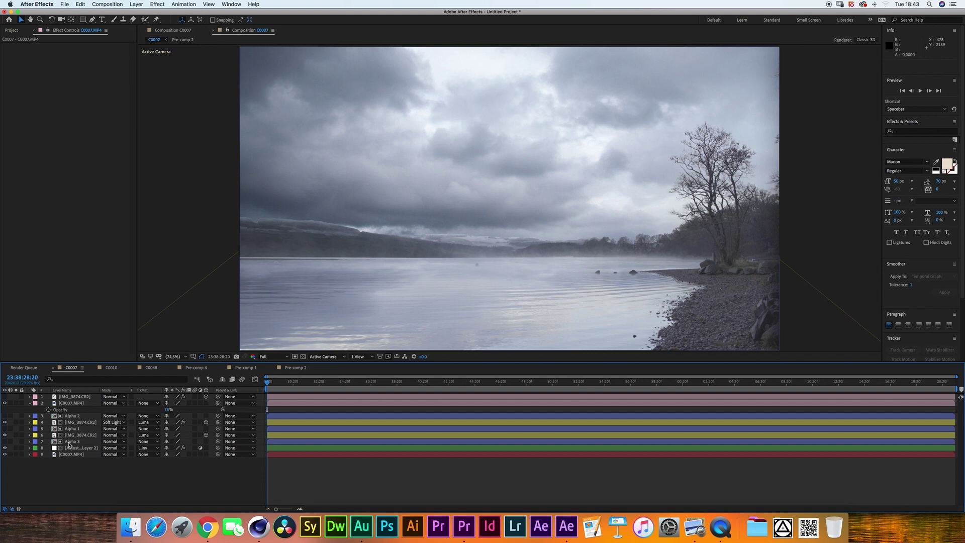
# Make the masked IMG_3874.CR2 layer 1 visible again and examine it soloed, including its Gaussian Blur and opacity
pyautogui.click(5, 397)
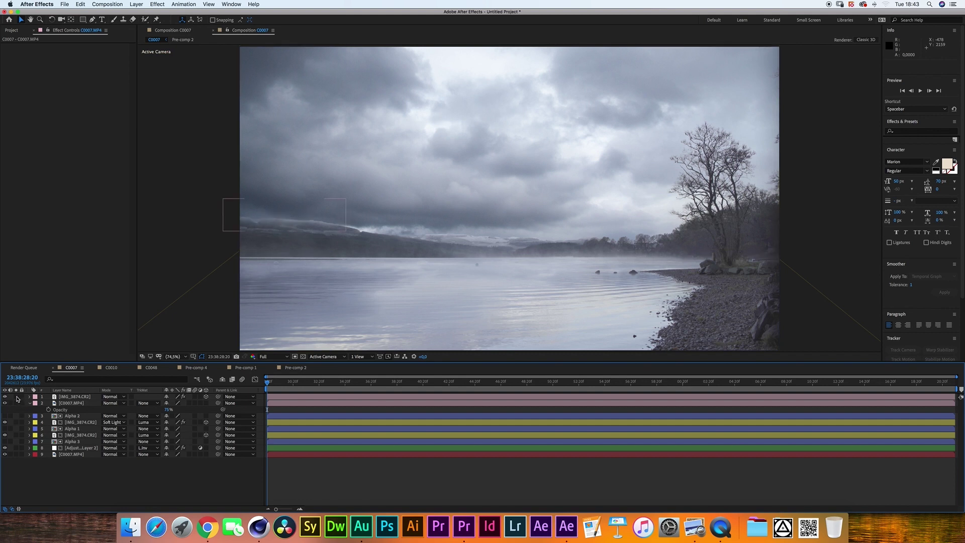
pyautogui.click(16, 396)
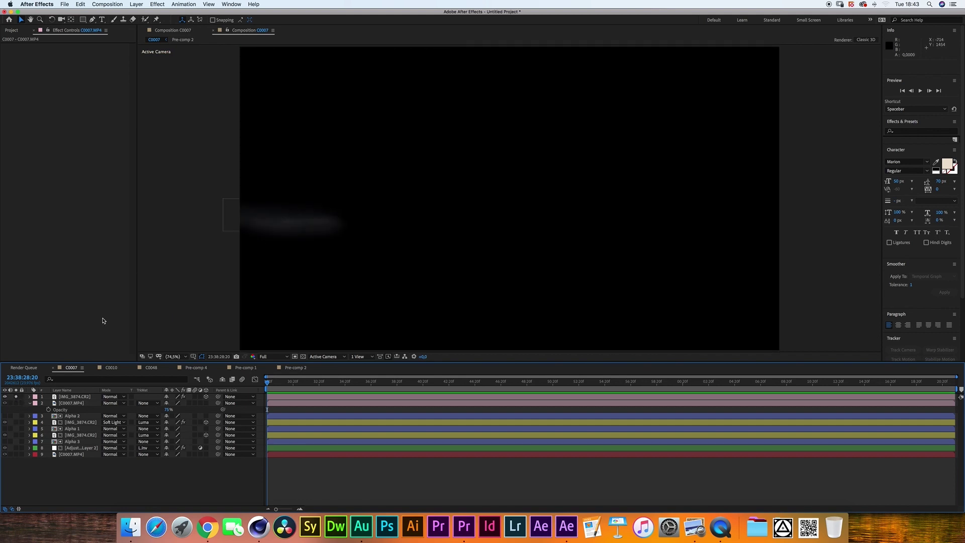
pyautogui.click(75, 397)
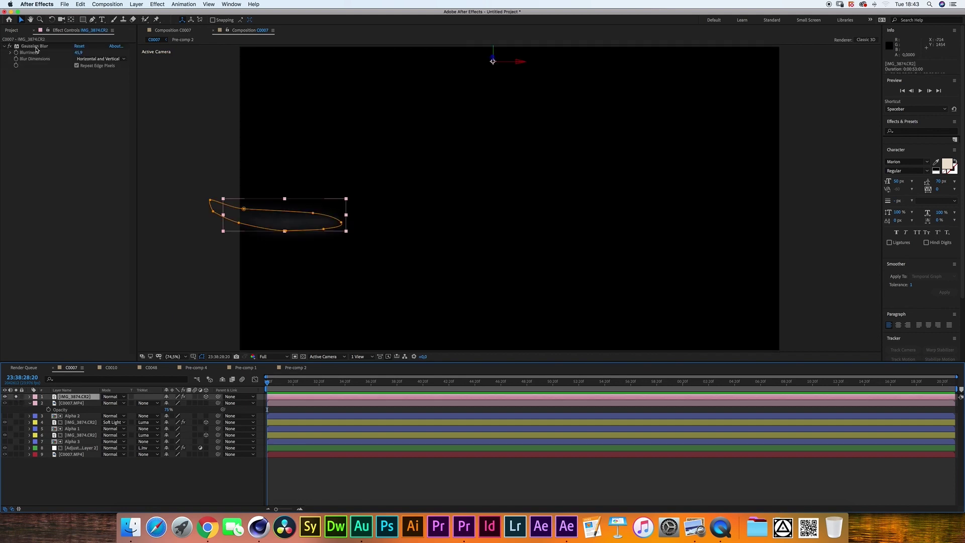
pyautogui.click(16, 396)
pyautogui.press('t')
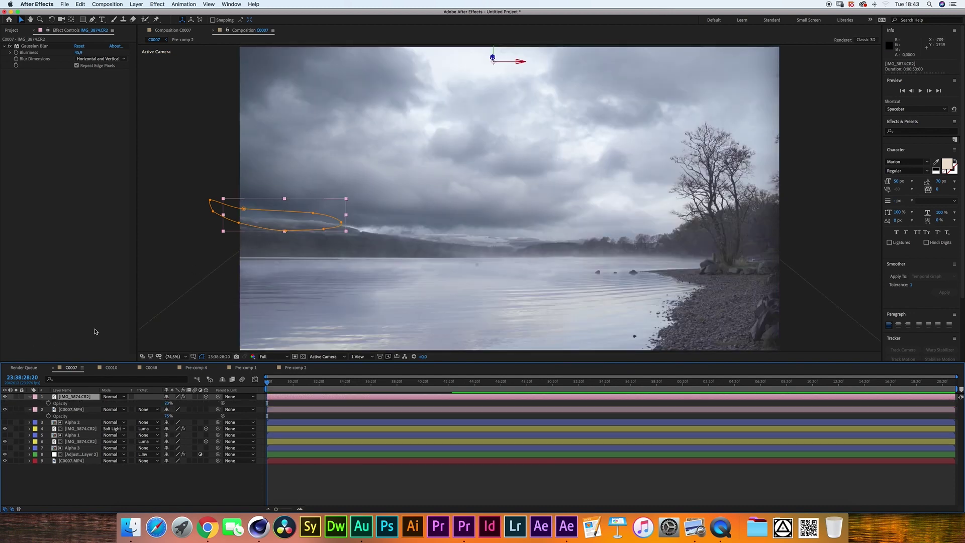
pyautogui.click(135, 485)
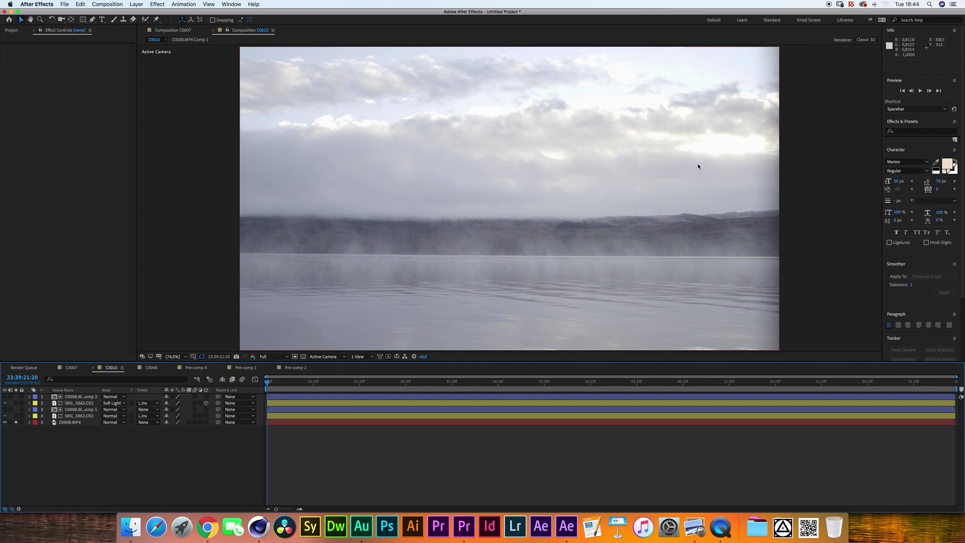
# Isolate the C0008.MP4 footage and its two luma mattes in C0010, checking the sky layer's track matte options
pyautogui.click(16, 422)
pyautogui.click(15, 422)
pyautogui.click(16, 409)
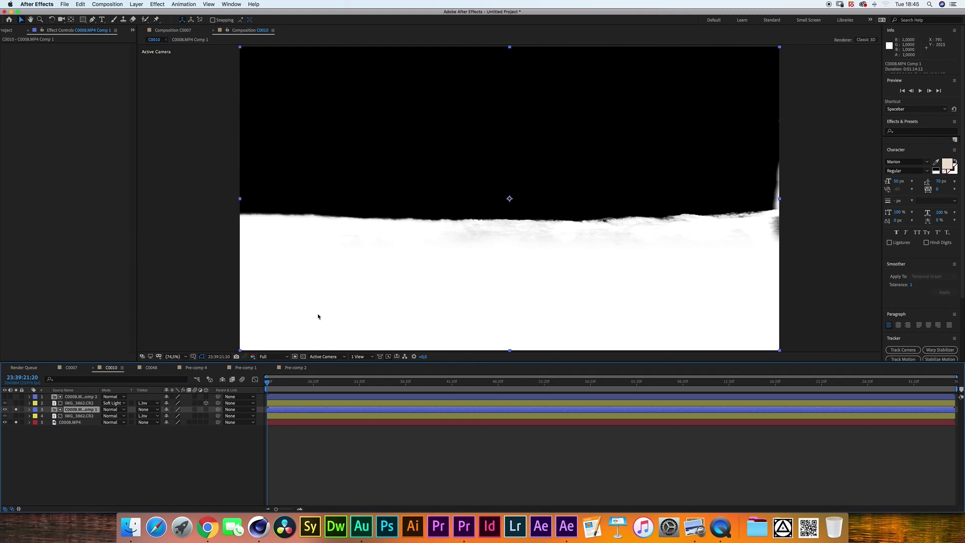
pyautogui.click(150, 417)
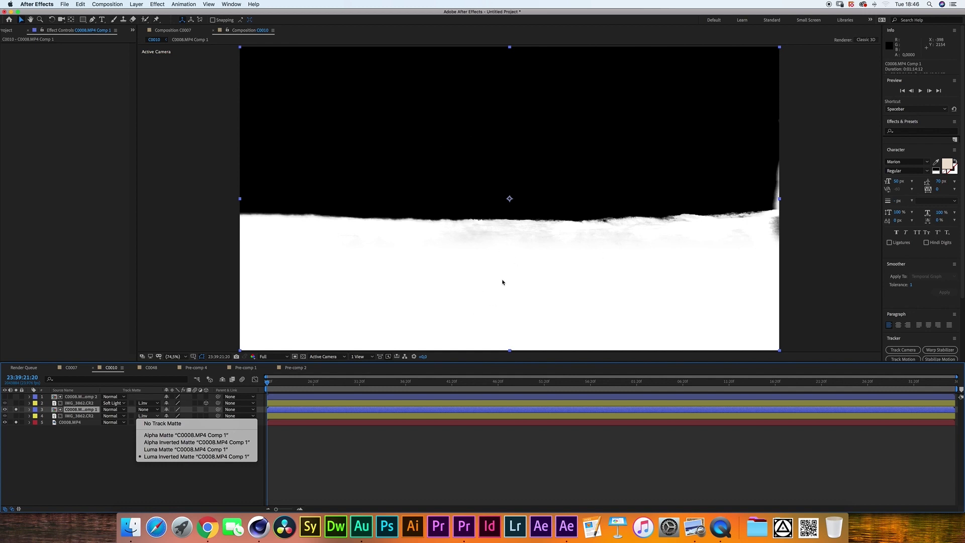
pyautogui.click(15, 408)
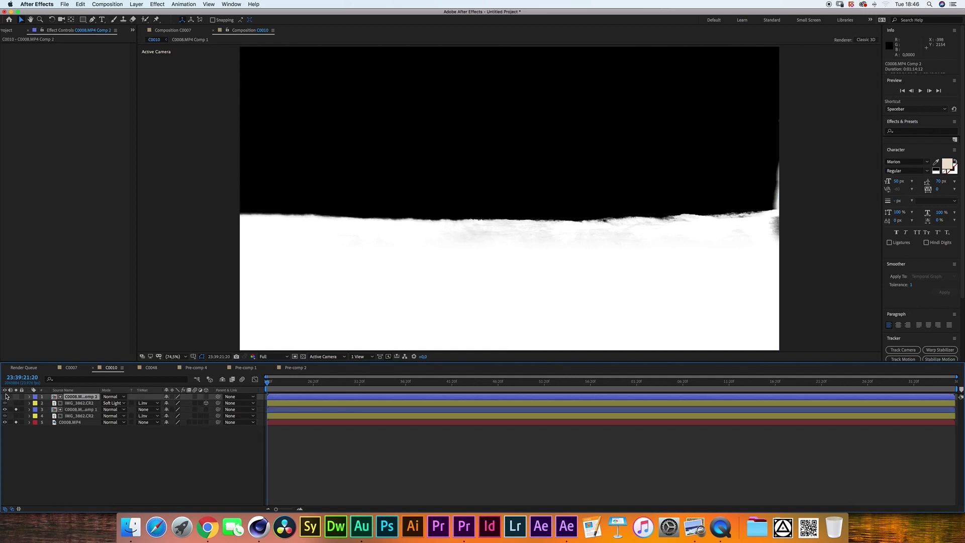
pyautogui.click(5, 397)
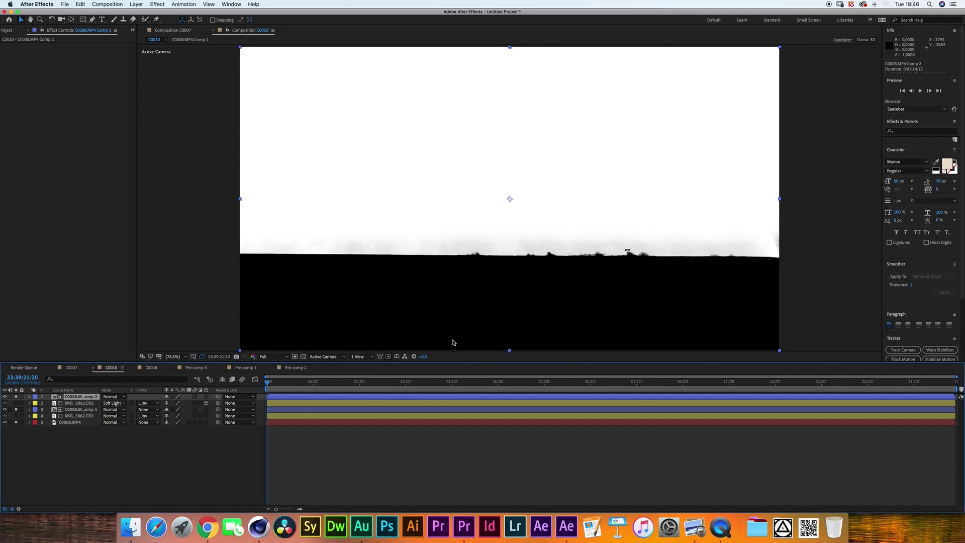
# Solo the matted IMG_3862.CR2 sky layer 4 and reflection layer 2, and return to viewing the full C0010 composite
pyautogui.click(16, 416)
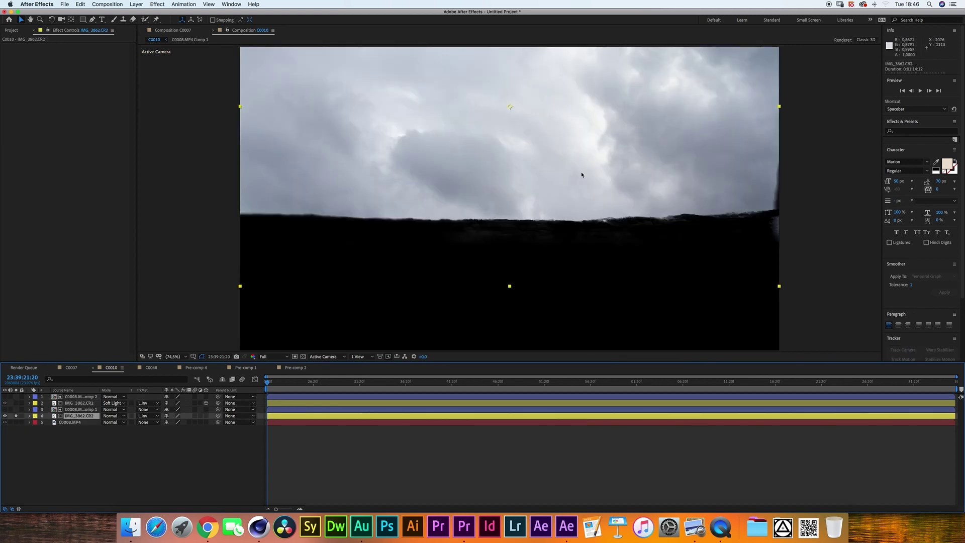
pyautogui.click(16, 402)
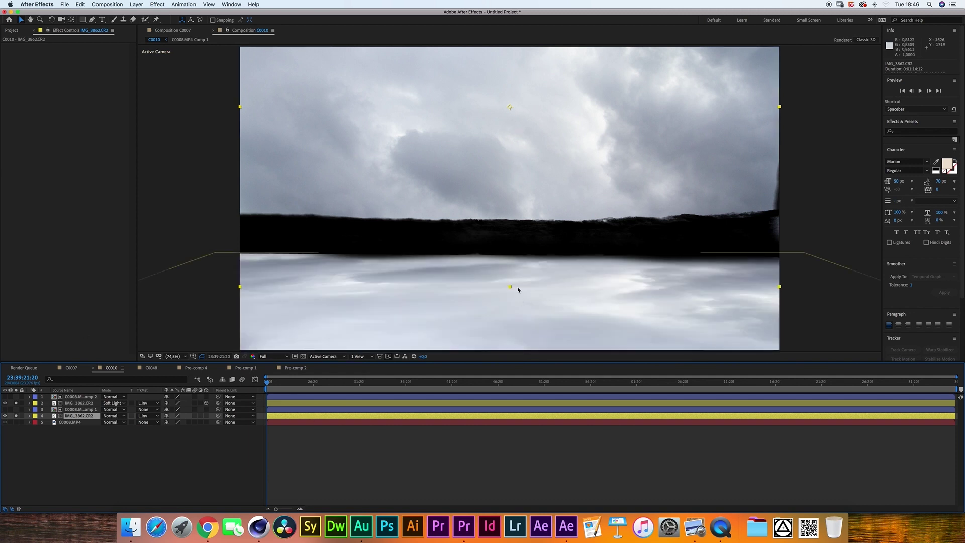
pyautogui.click(16, 416)
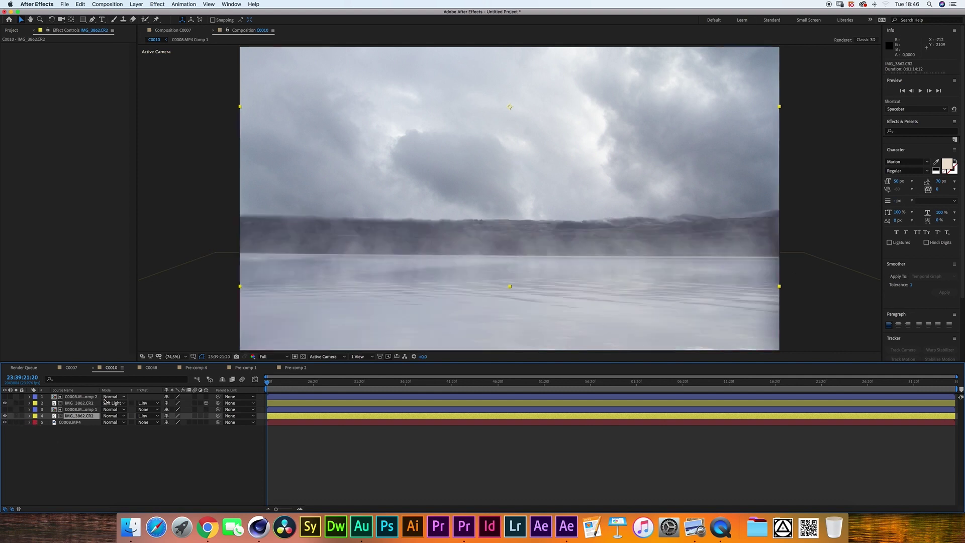
pyautogui.click(91, 422)
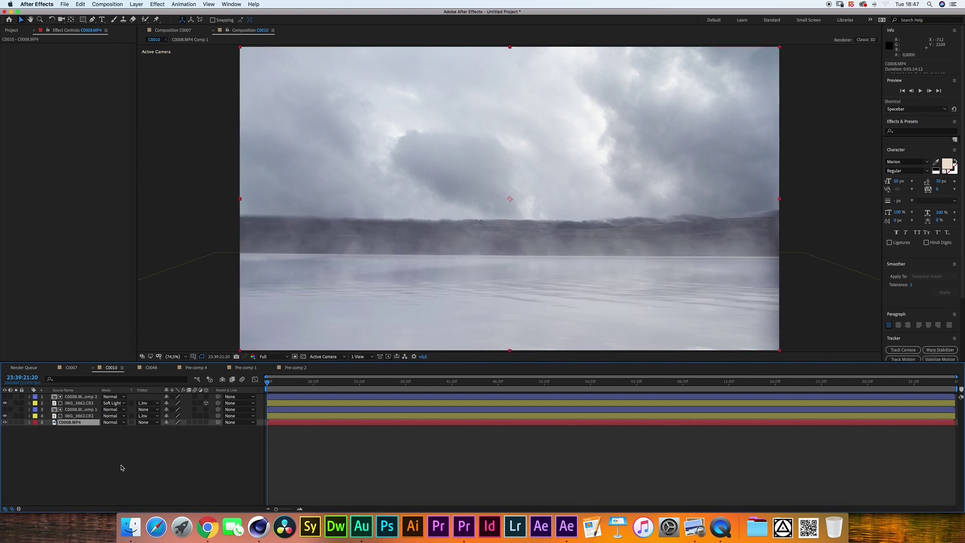
pyautogui.click(78, 437)
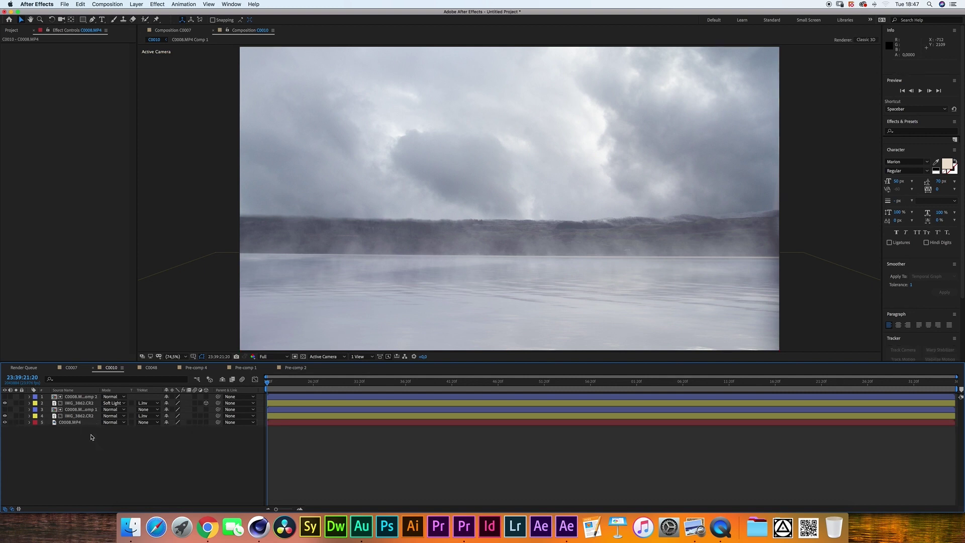
pyautogui.click(189, 337)
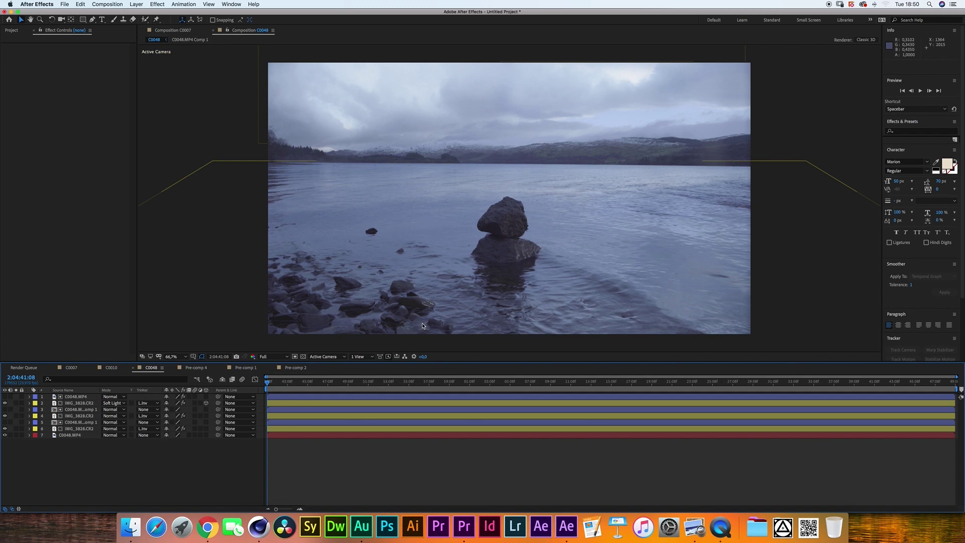
# Select sky layer 6 in C0048, and examine matte layer 5 and the C0048.MP4 luma matte layer 1 soloed in turn
pyautogui.click(50, 429)
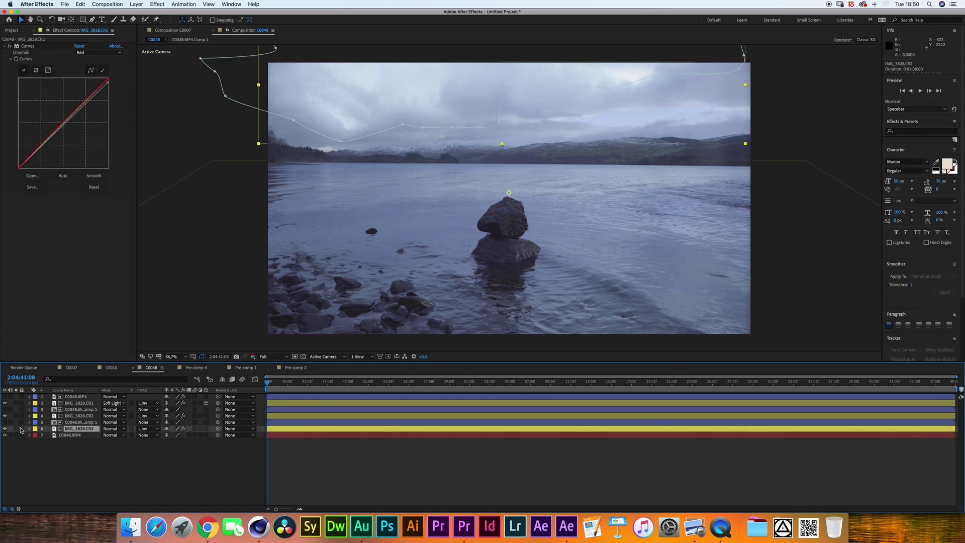
pyautogui.click(15, 422)
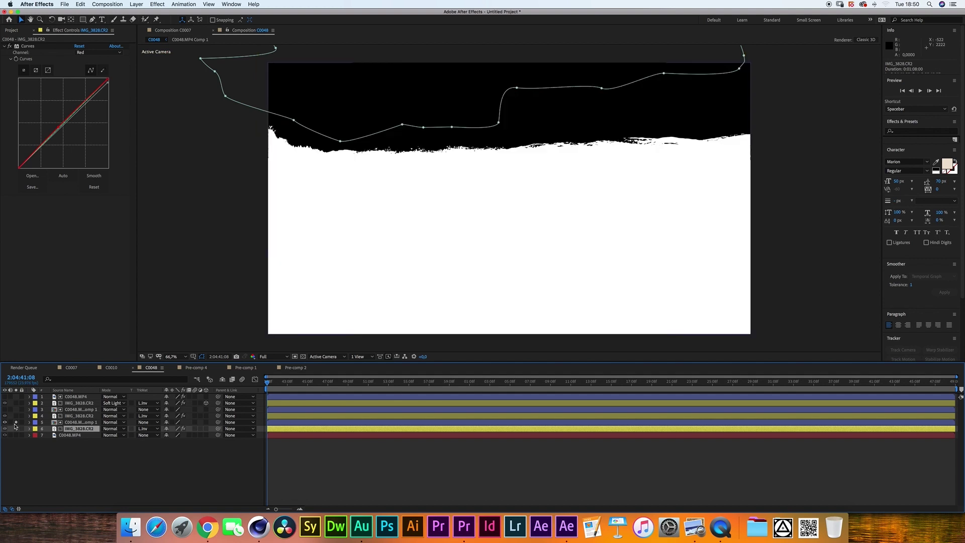
pyautogui.click(15, 423)
pyautogui.click(15, 397)
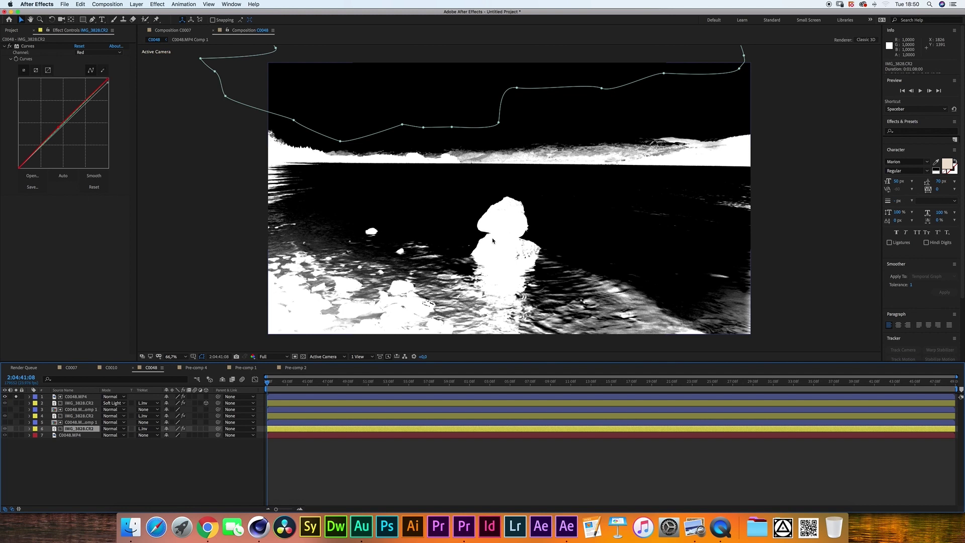
pyautogui.click(16, 397)
# Solo the masked sky layers 6 and 4 together, inspect layer 4's mask, and return to the full C0048 composite
pyautogui.click(15, 428)
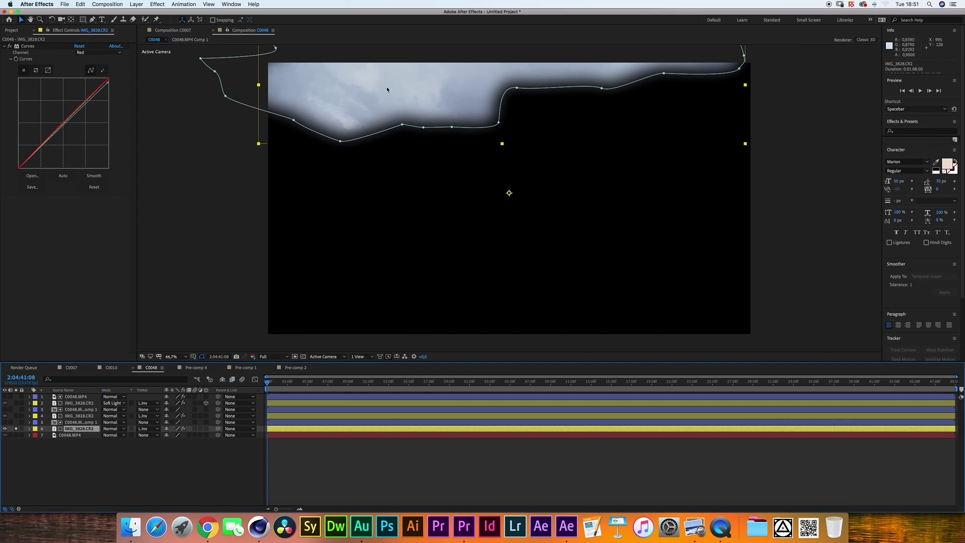
pyautogui.click(16, 416)
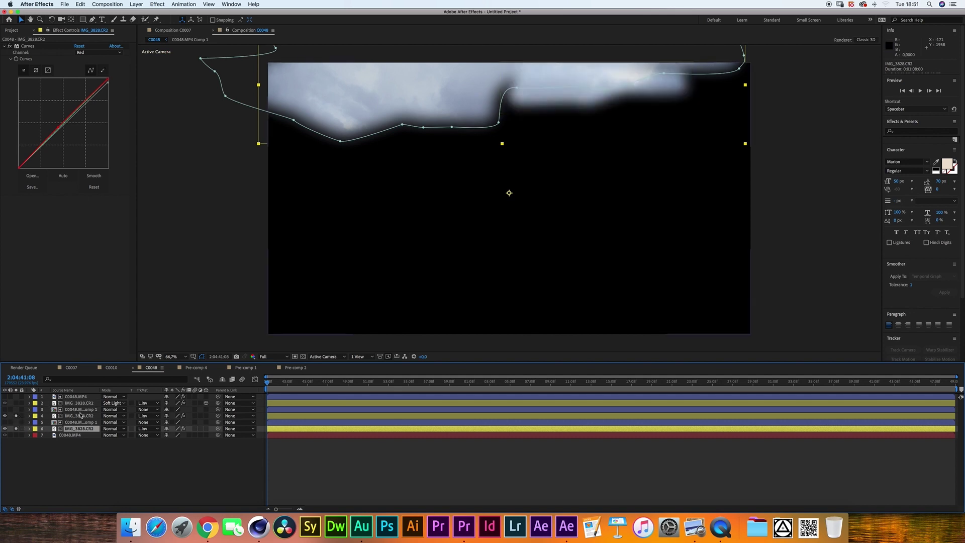
pyautogui.click(78, 416)
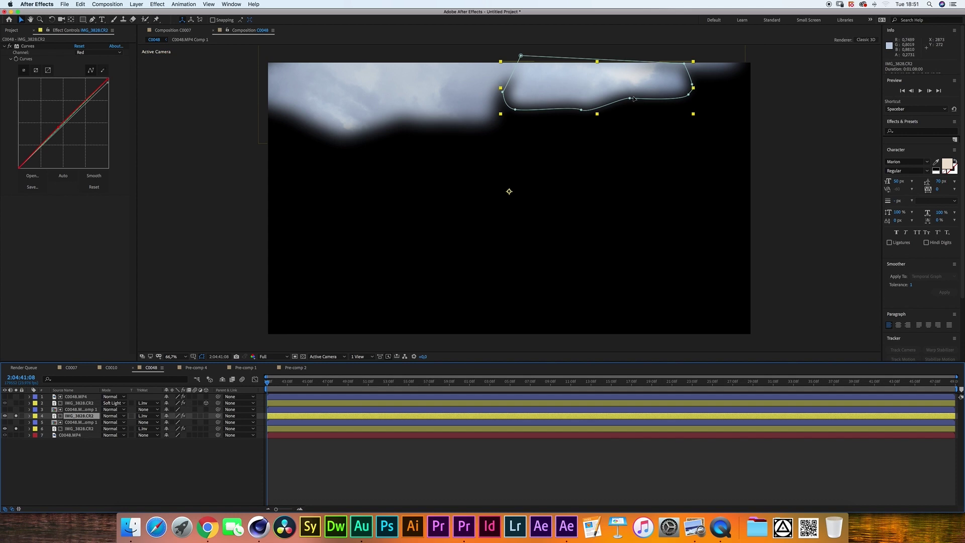
pyautogui.click(16, 416)
pyautogui.click(16, 428)
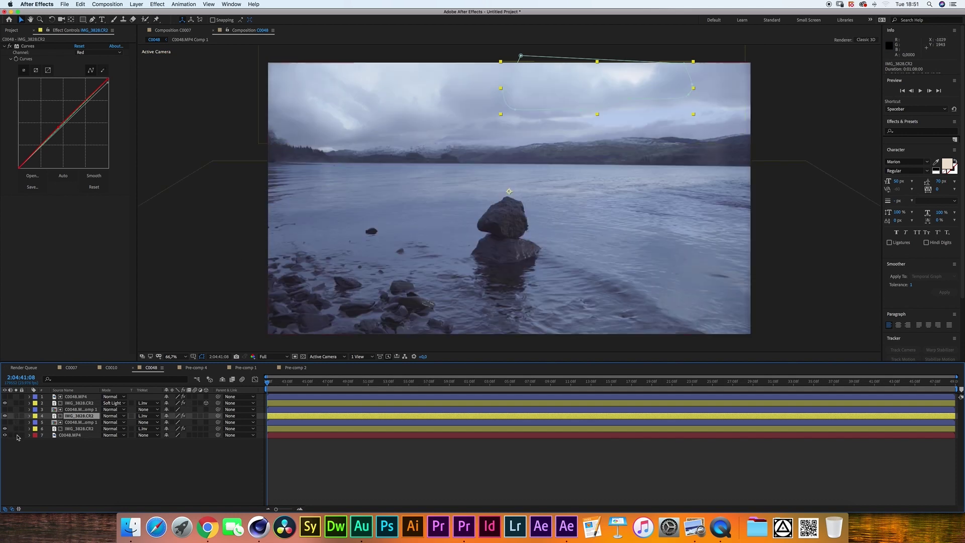
pyautogui.click(130, 474)
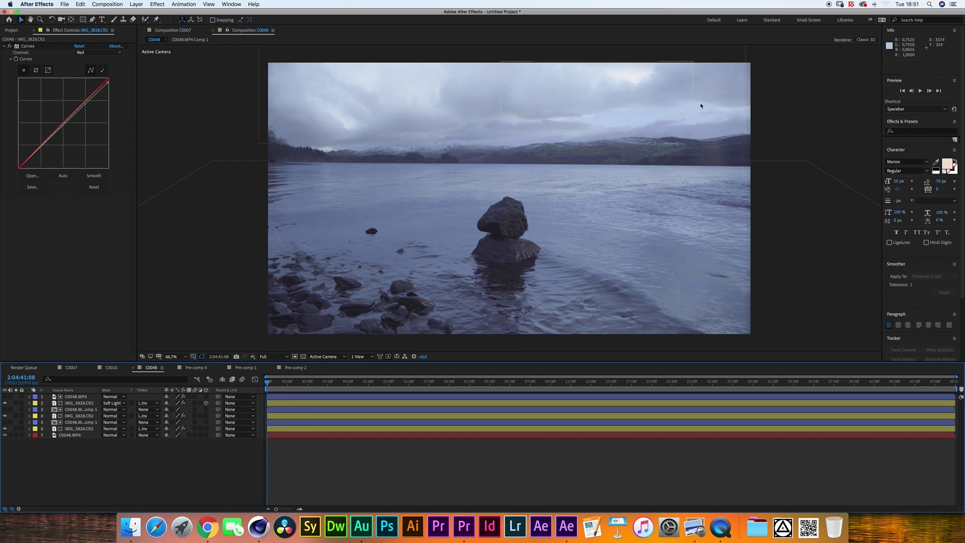
# Check sky layer 6's Curves effect and mask outline over the full composite, leaving nothing selected
pyautogui.click(319, 307)
pyautogui.click(29, 46)
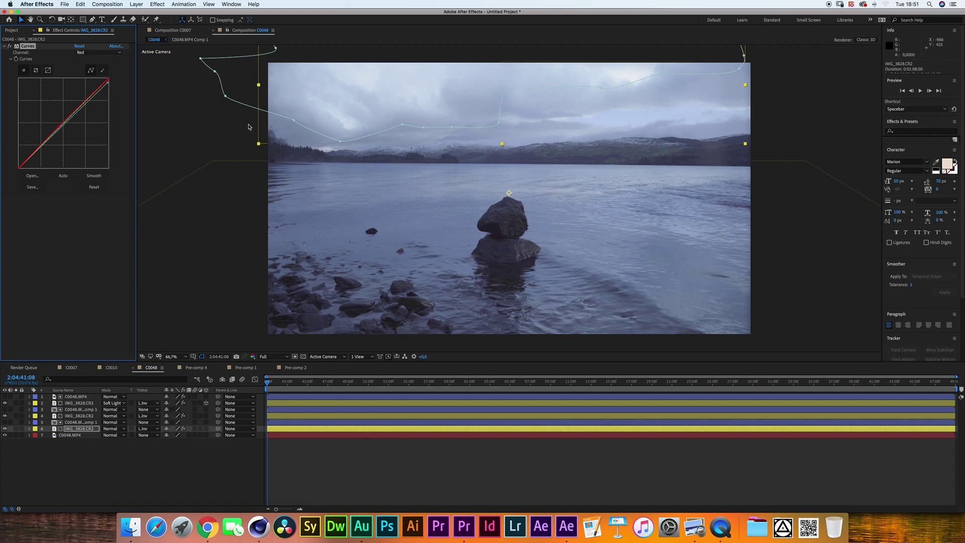
pyautogui.press('super+shift+a')
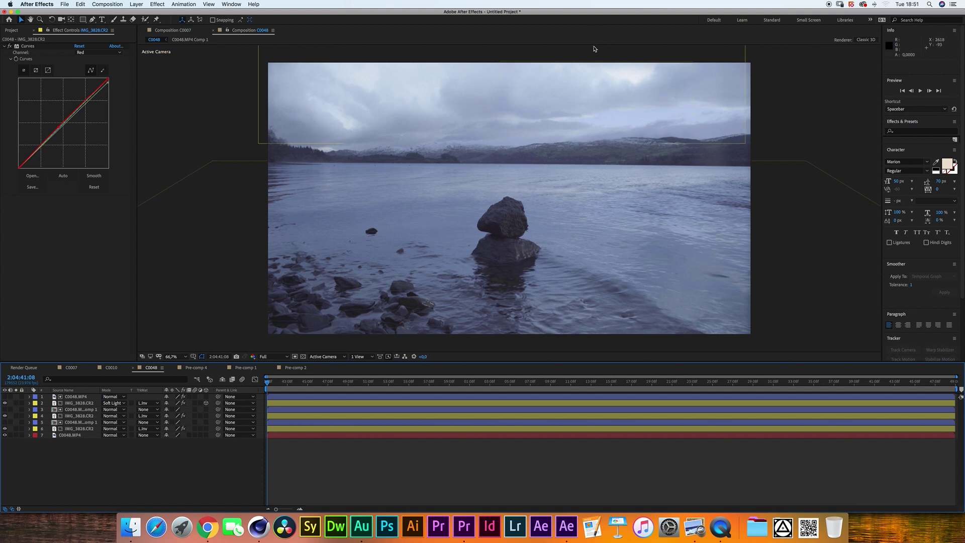
# Check the opacity of the Soft Light reflection layer 2 in C0048, then collapse the property and deselect the layer
pyautogui.click(70, 403)
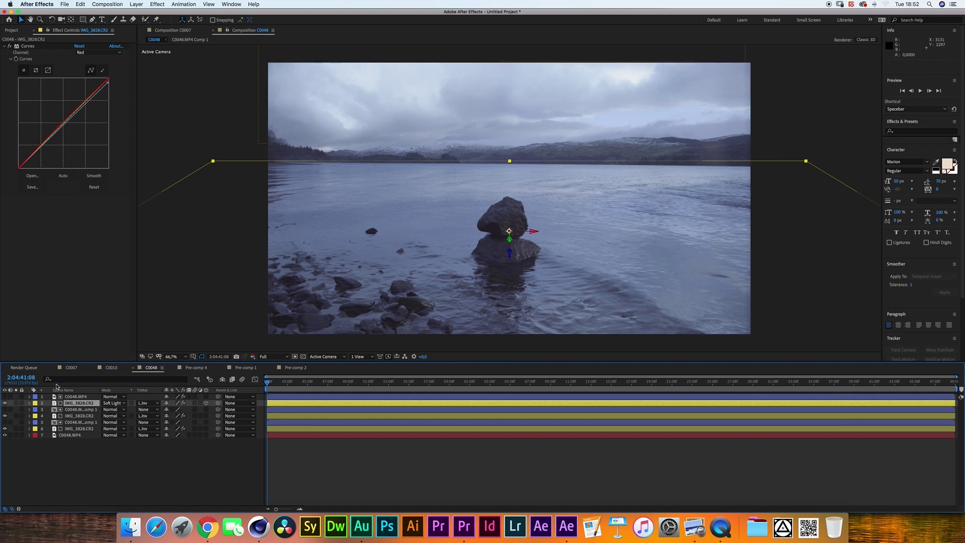
pyautogui.press('t')
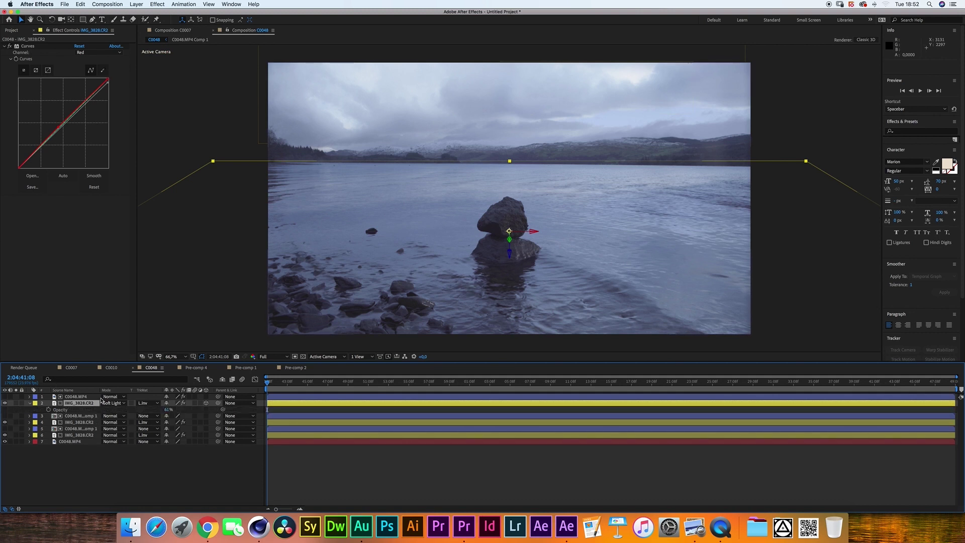
pyautogui.press('t')
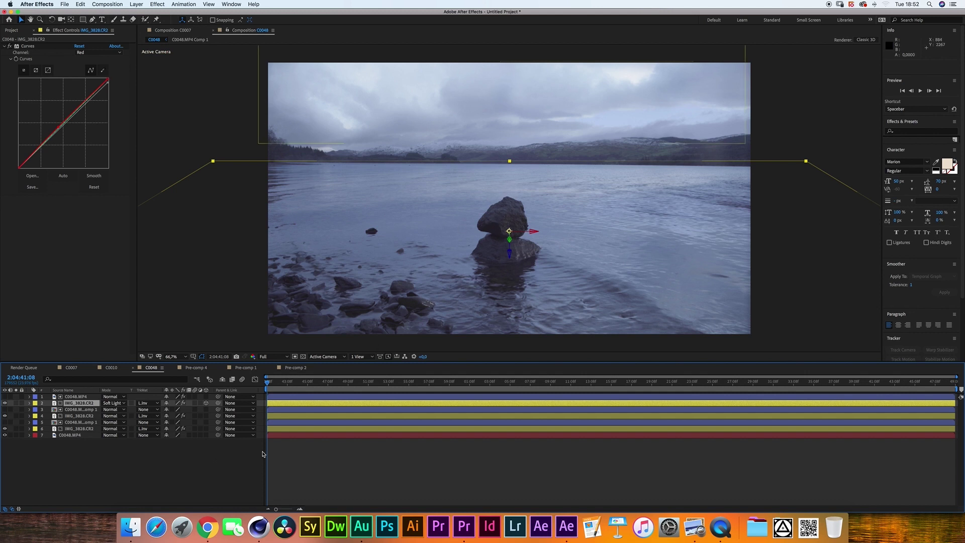
pyautogui.click(204, 473)
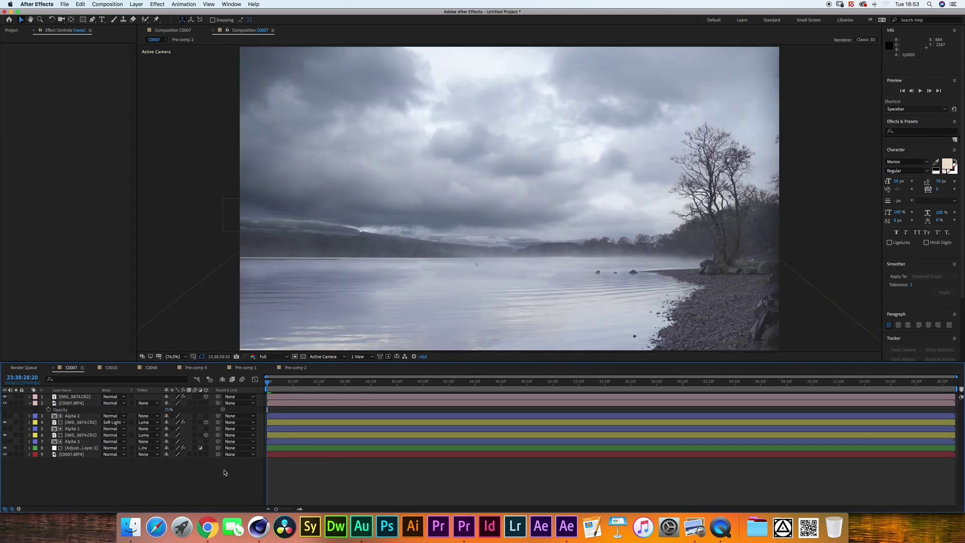